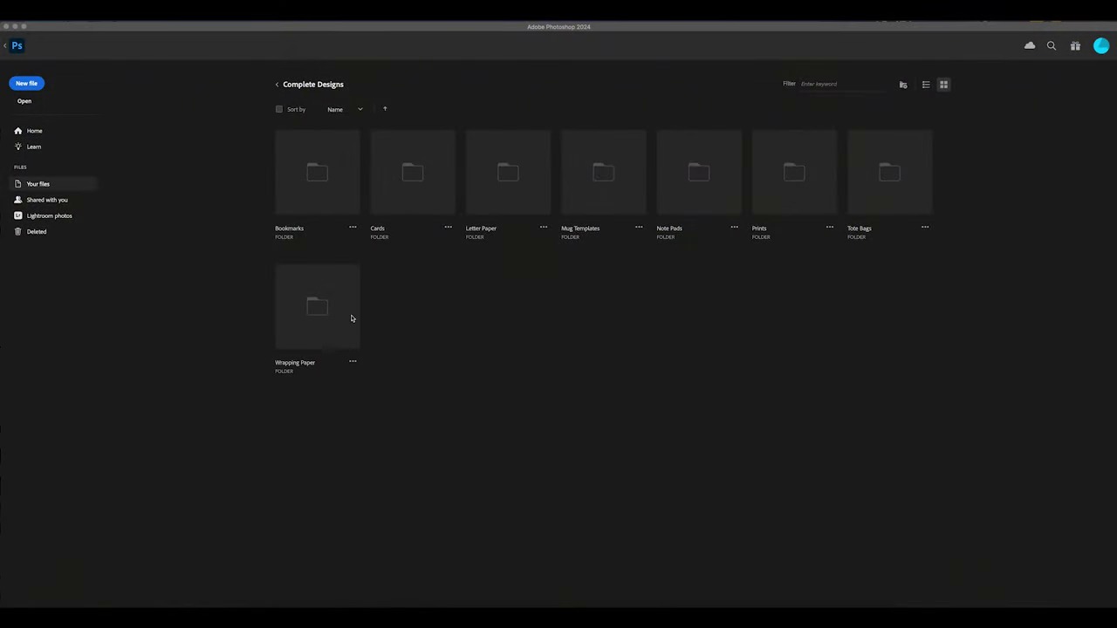
Start a new document from the Print presets and name it Card Template
left_click(25, 84)
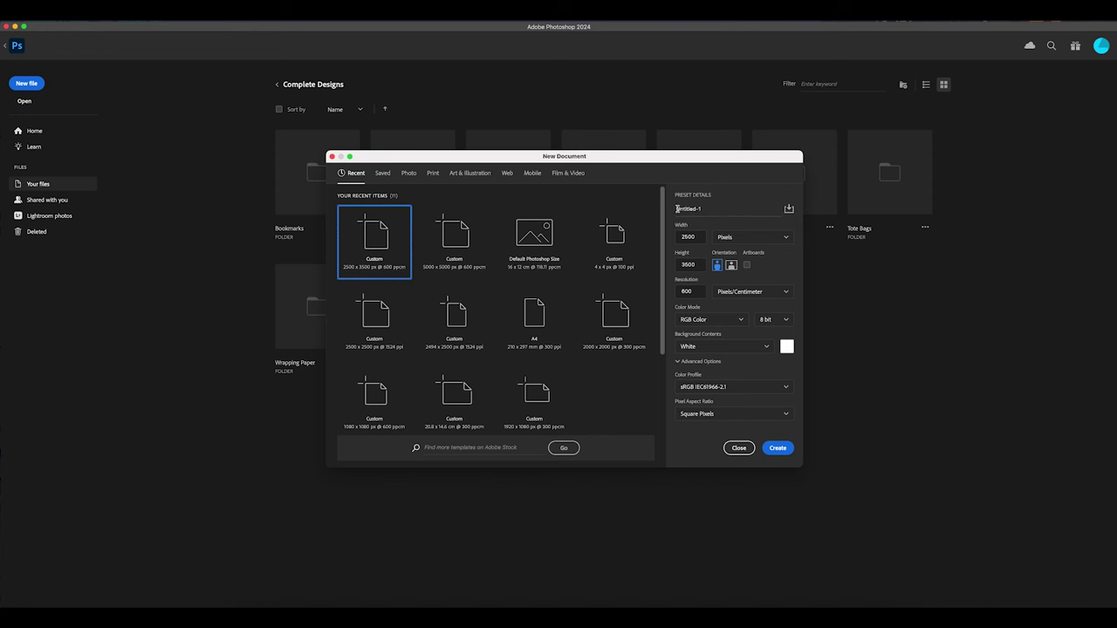
left_click(472, 174)
left_click(352, 173)
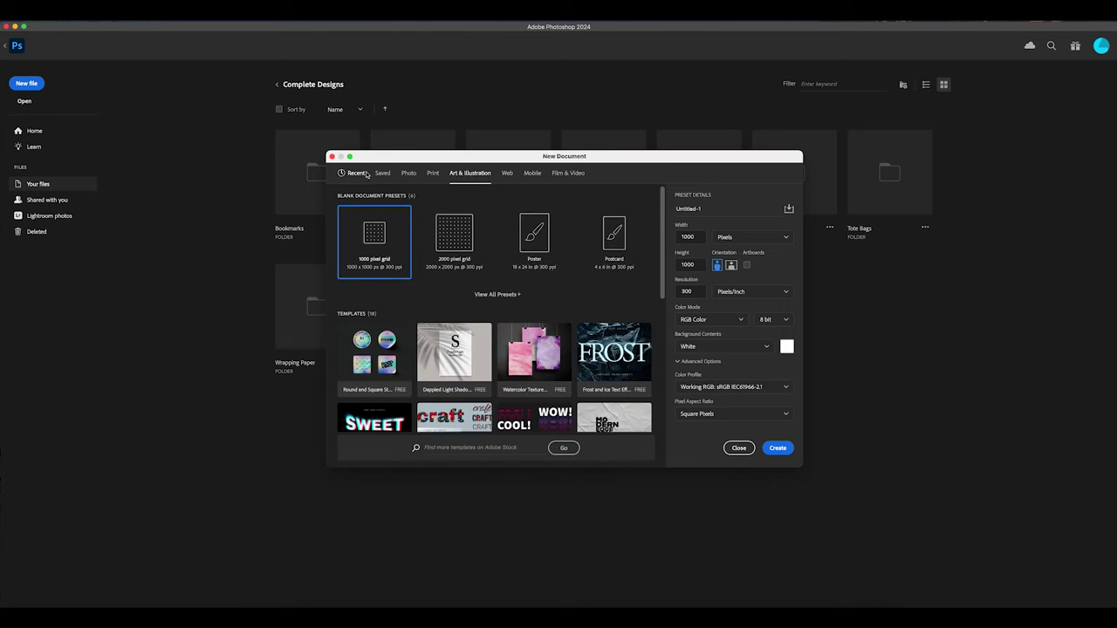
left_click(433, 173)
type("Card Template")
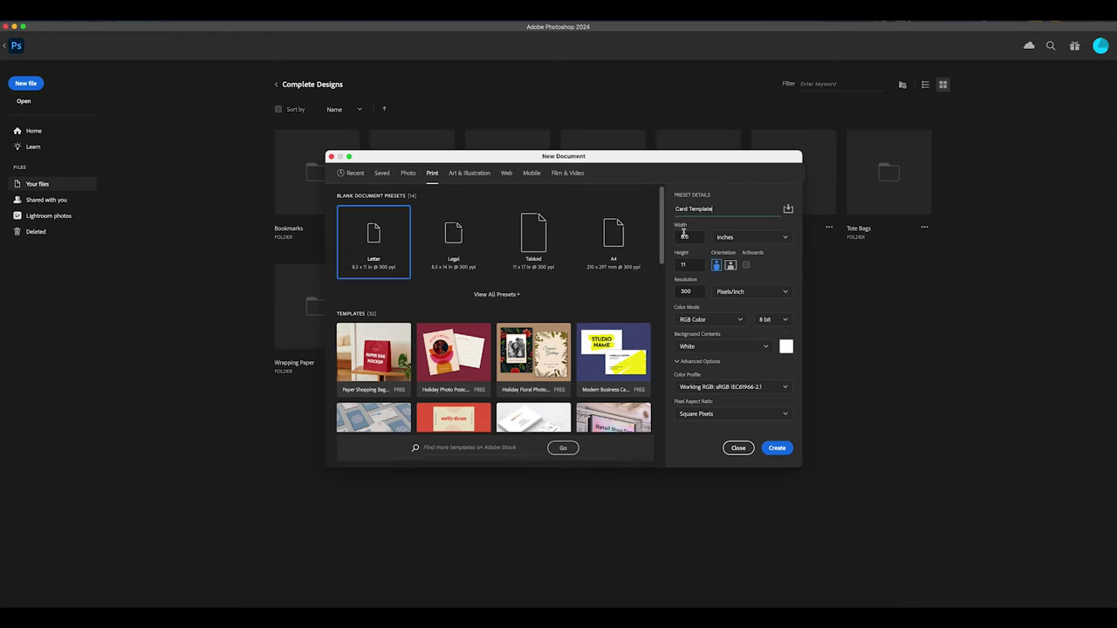
Size the document in pixels at 2480 wide by 1748 high and create it at 300 ppi
left_click(751, 237)
left_click(728, 256)
double_click(688, 237)
type("2480")
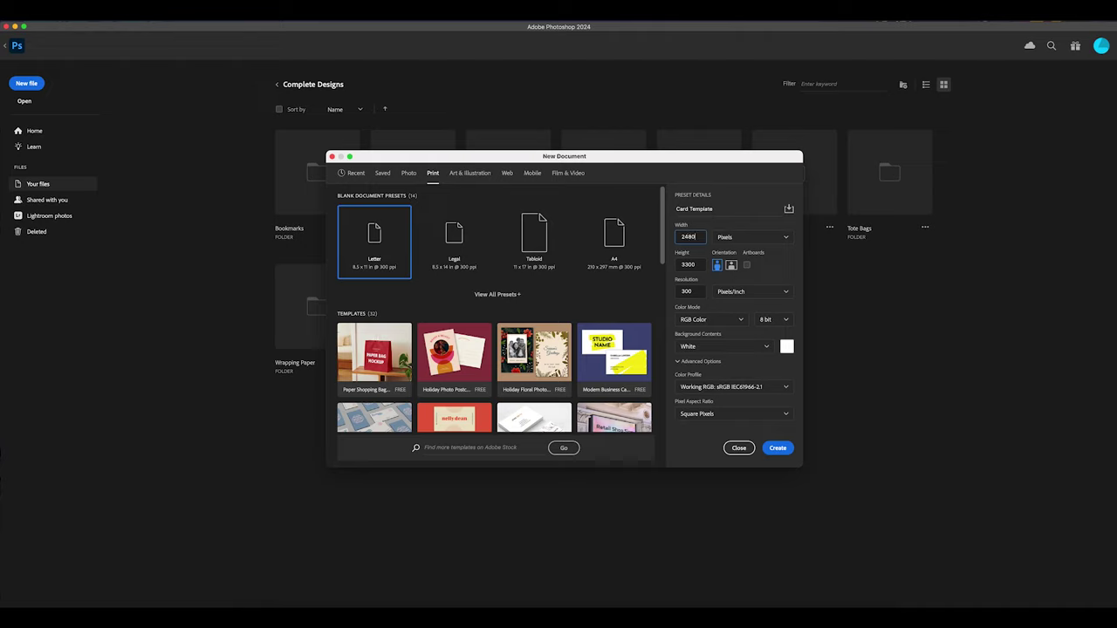
key("Tab")
type("1")
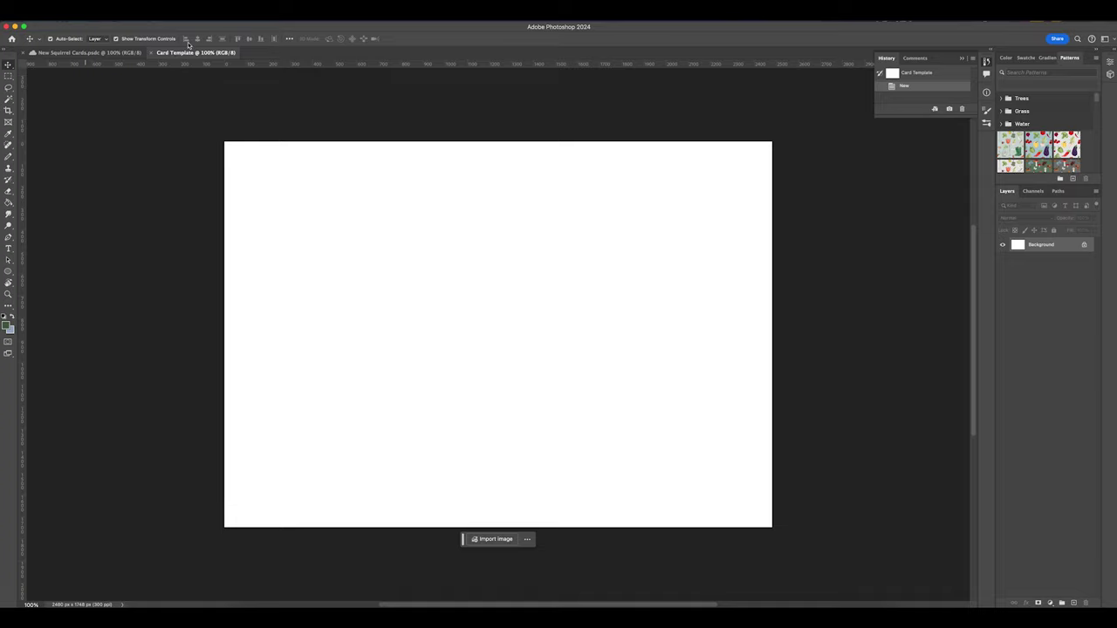
Place a vertical guide at X 1240 px, down the centre of the card canvas
left_click(260, 19)
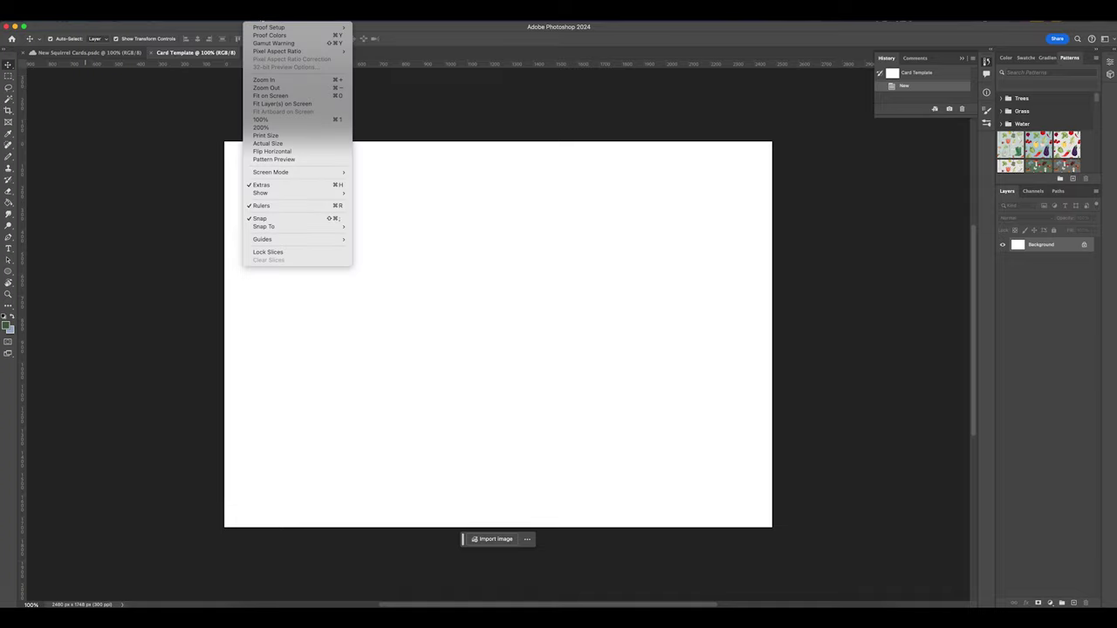
left_click(260, 219)
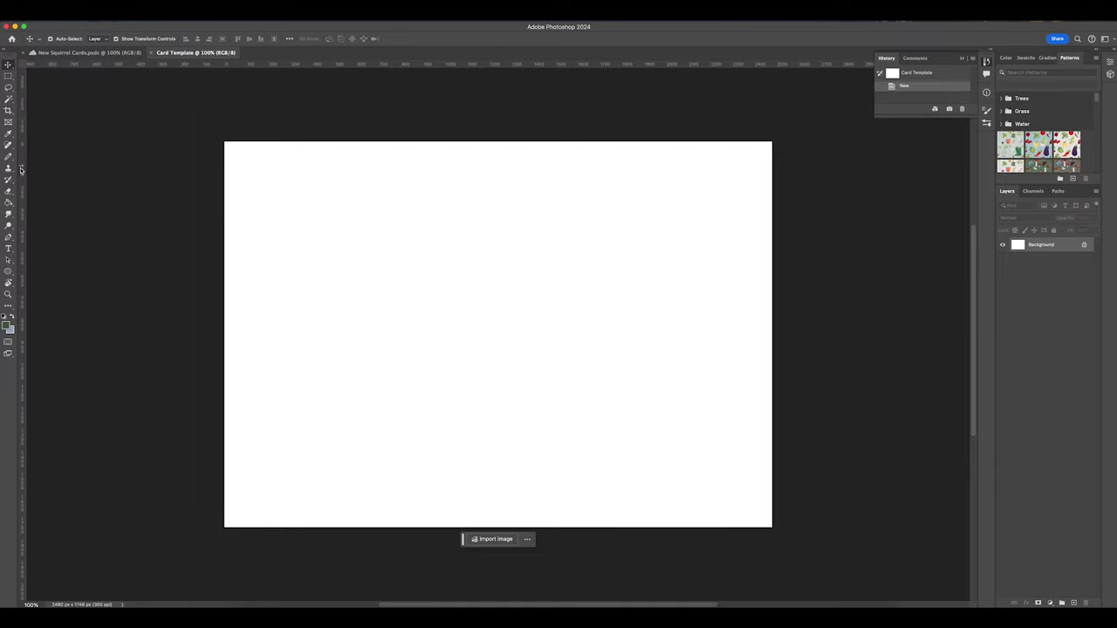
left_click_drag(22, 168, 499, 176)
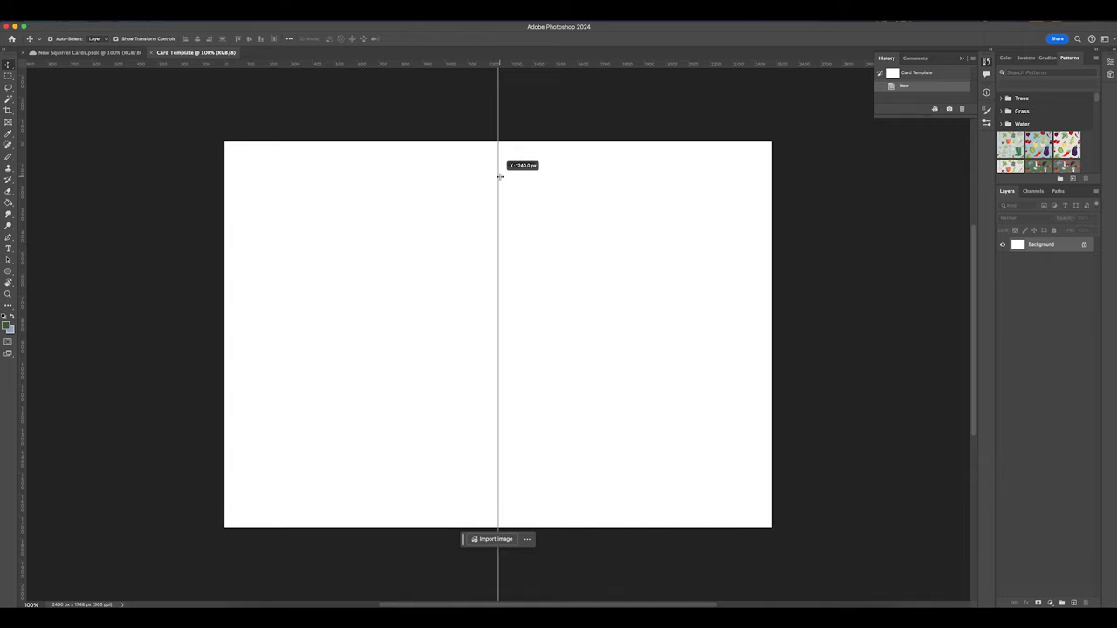
left_click_drag(499, 176, 499, 176)
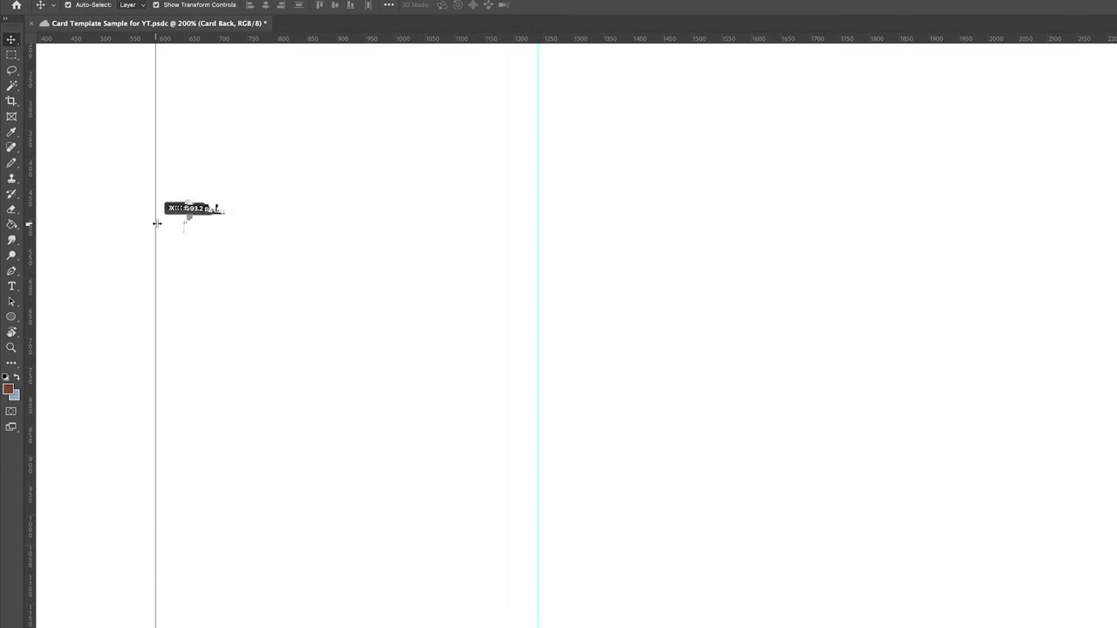
left_click_drag(155, 221, 537, 262)
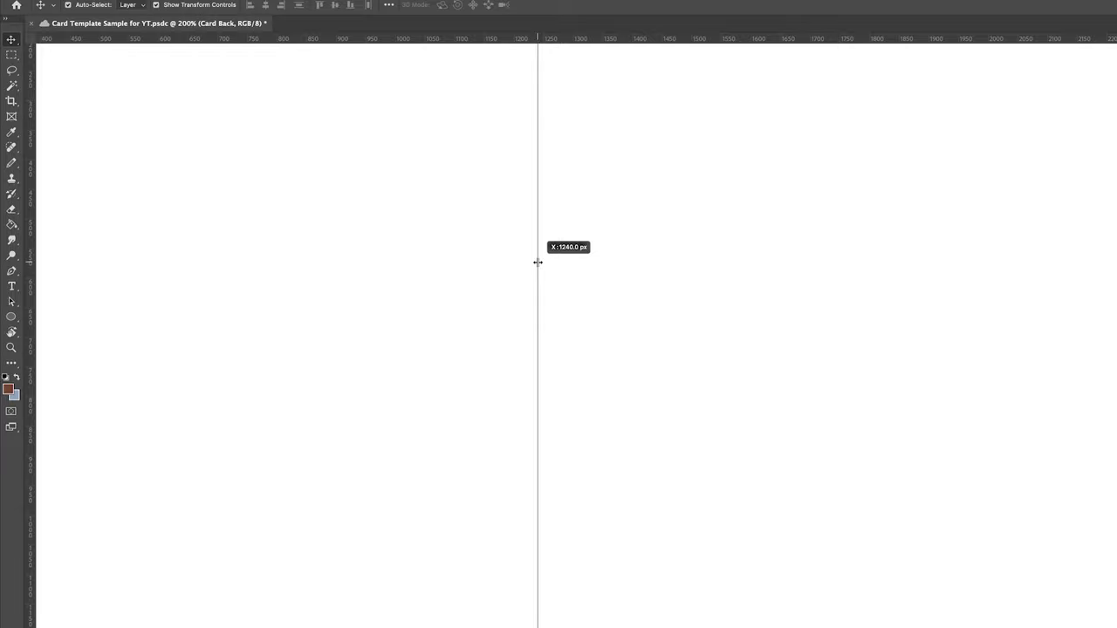
left_click_drag(538, 261, 538, 262)
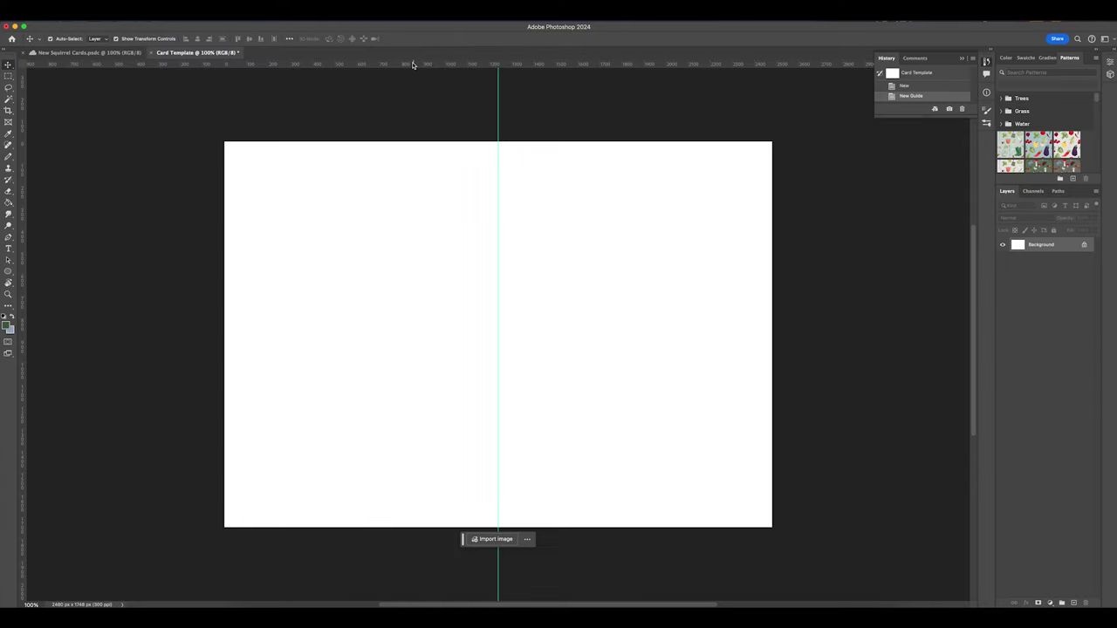
Add two horizontal guides, one just inside the canvas's top edge and one just inside its bottom edge
left_click_drag(412, 64, 412, 150)
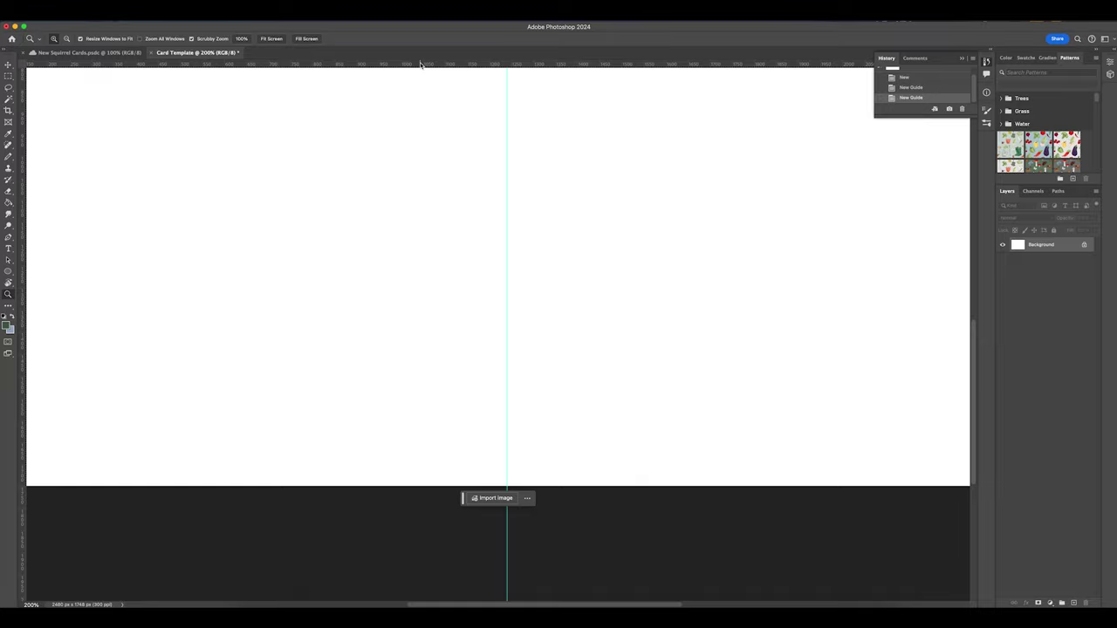
left_click_drag(421, 65, 442, 471)
left_click(424, 251, "alt")
left_click(9, 66)
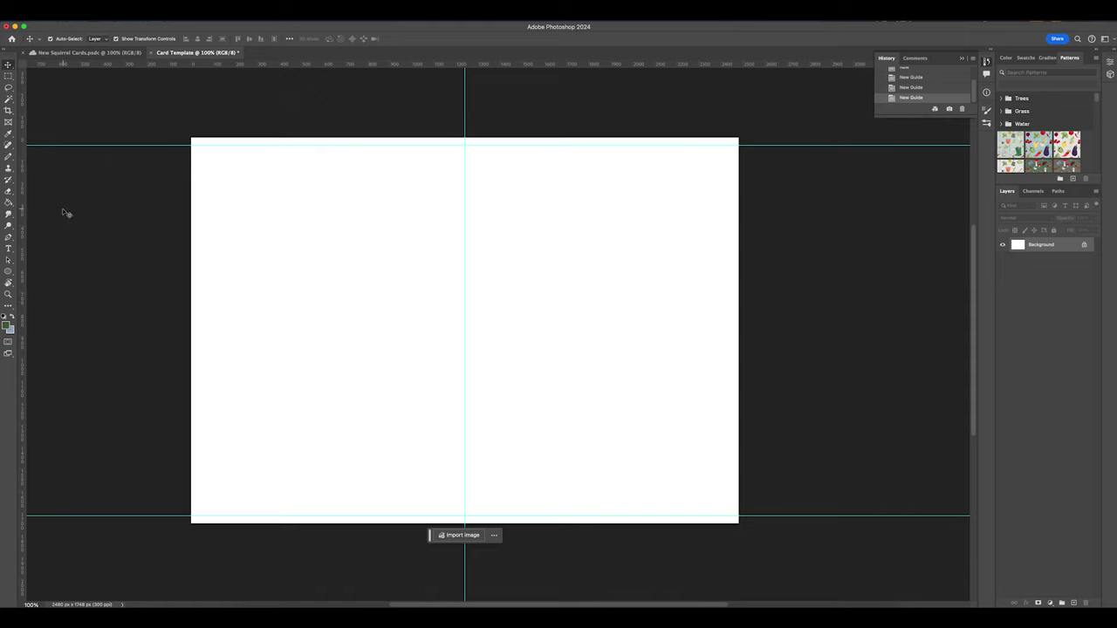
Select a rectangle slightly inset within the canvas's right half, between the horizontal guides, and set the foreground colour to near-white
left_click(8, 77)
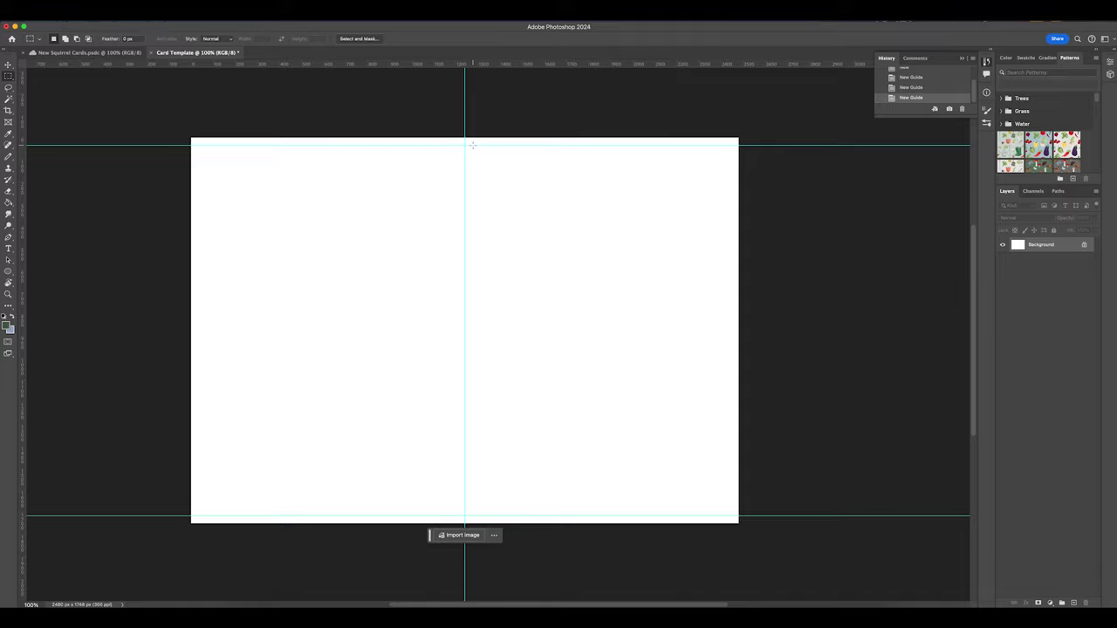
left_click_drag(472, 145, 731, 515)
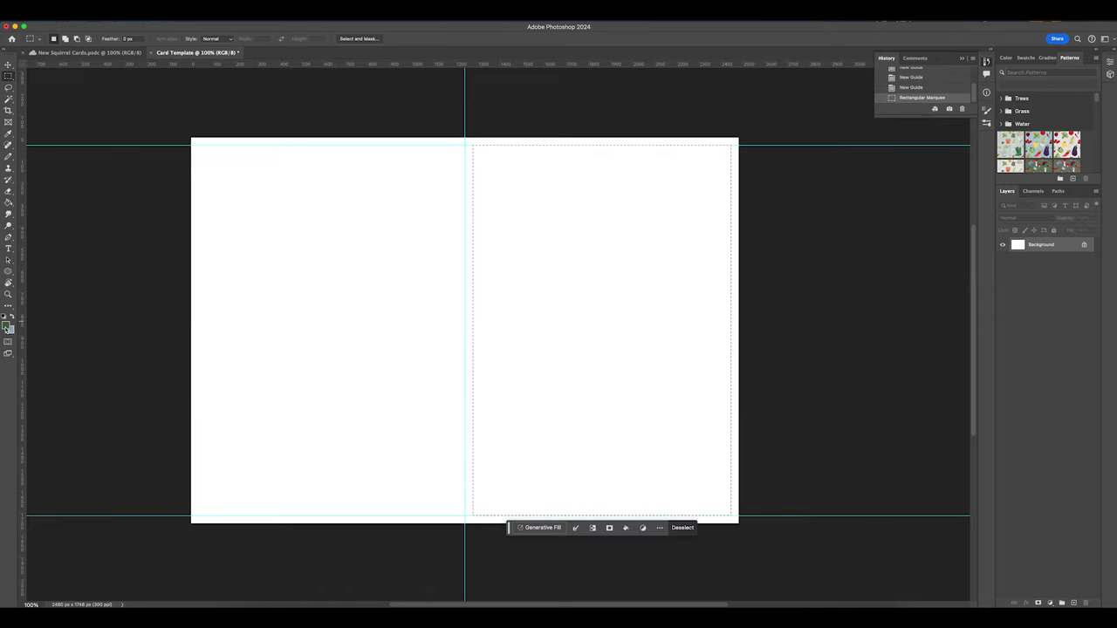
left_click(7, 327)
left_click(804, 134)
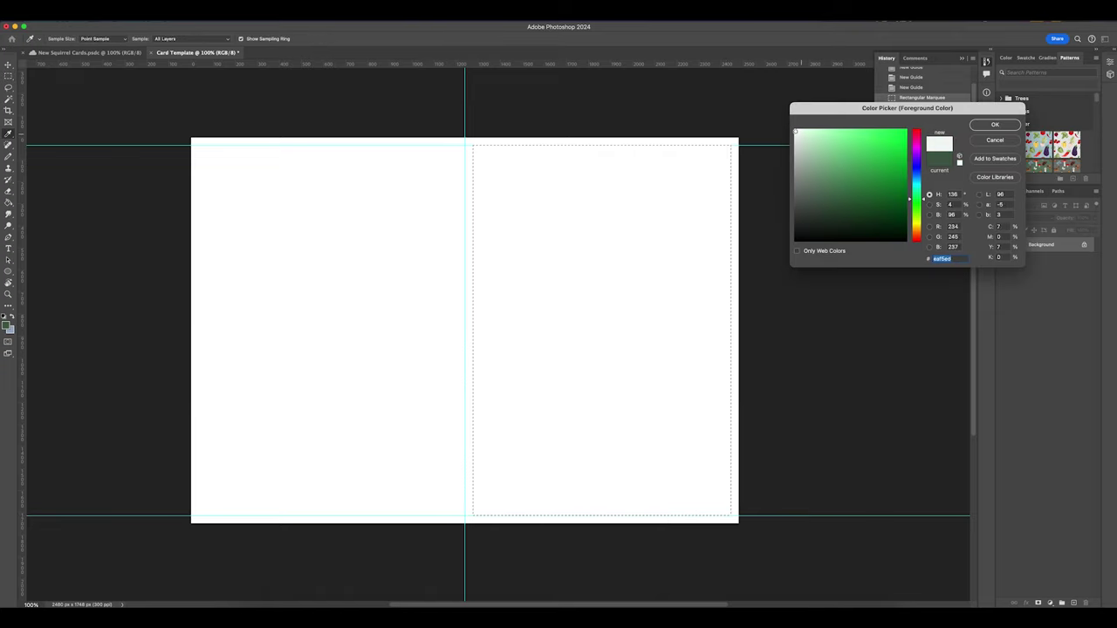
left_click(995, 125)
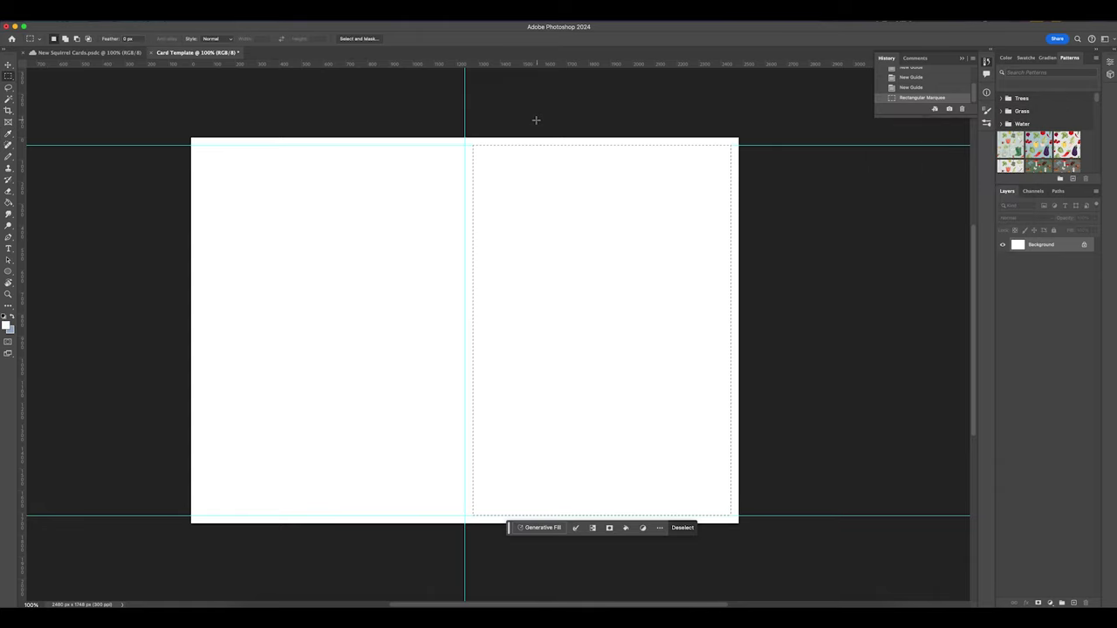
Fill the selected rectangle with the foreground colour on a new layer
left_click(8, 202)
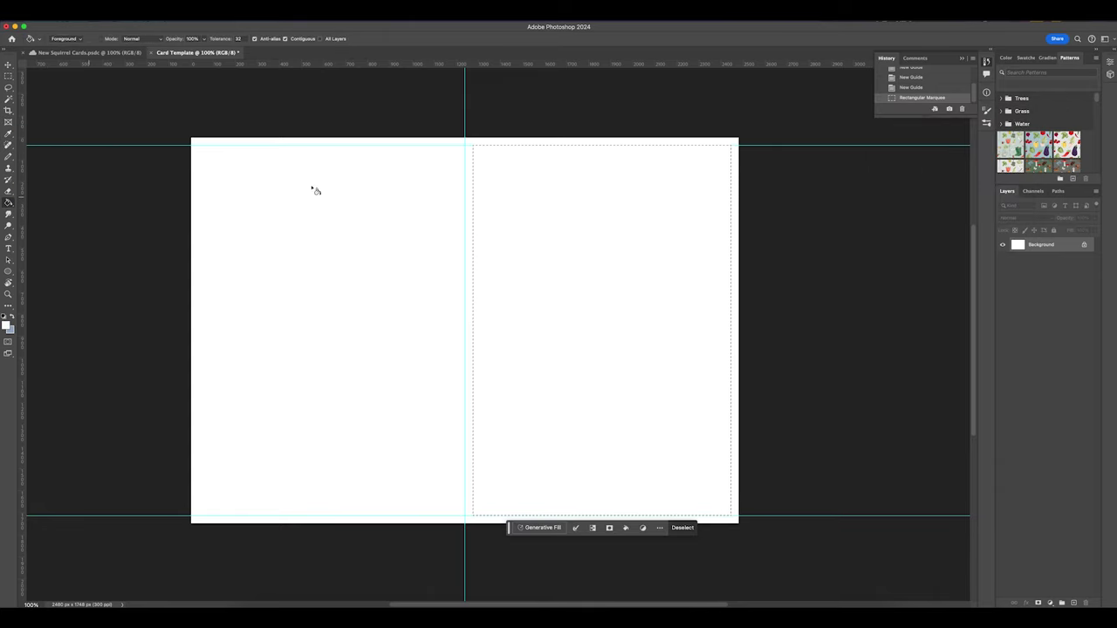
left_click(1074, 603)
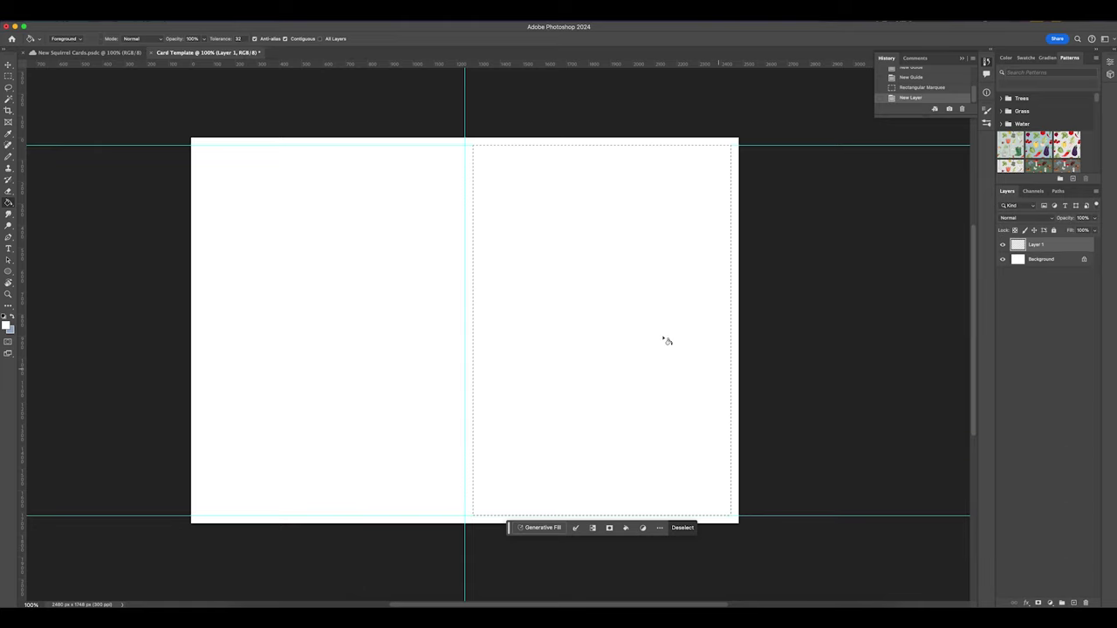
left_click(573, 262)
Check the filled card panel by hiding the Background layer and showing it again
double_click(1002, 260)
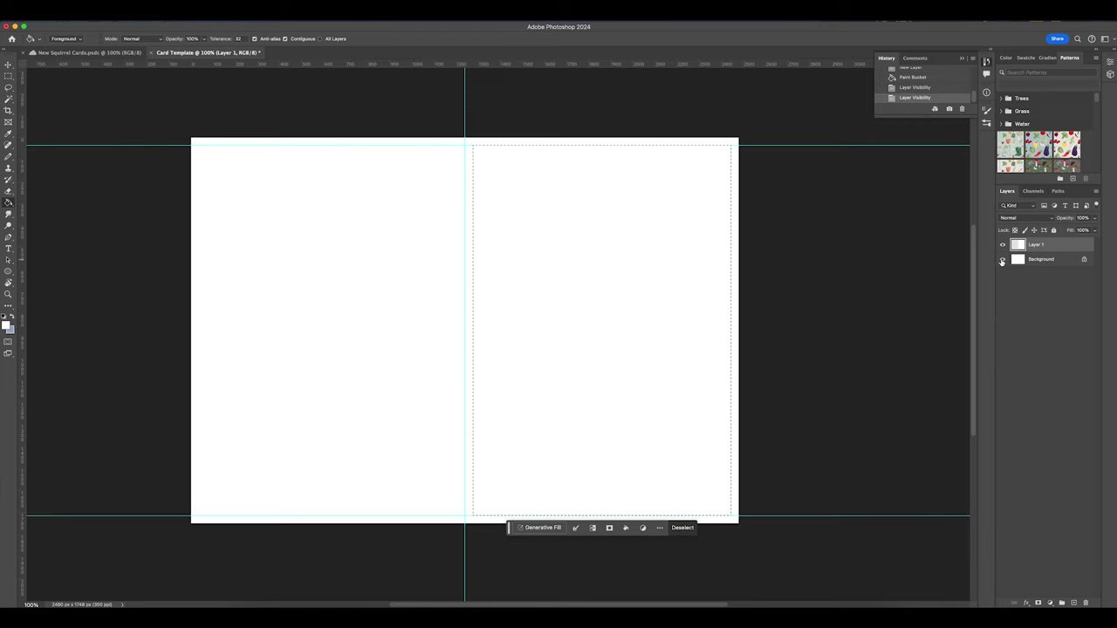
key("super+z")
key("super+z")
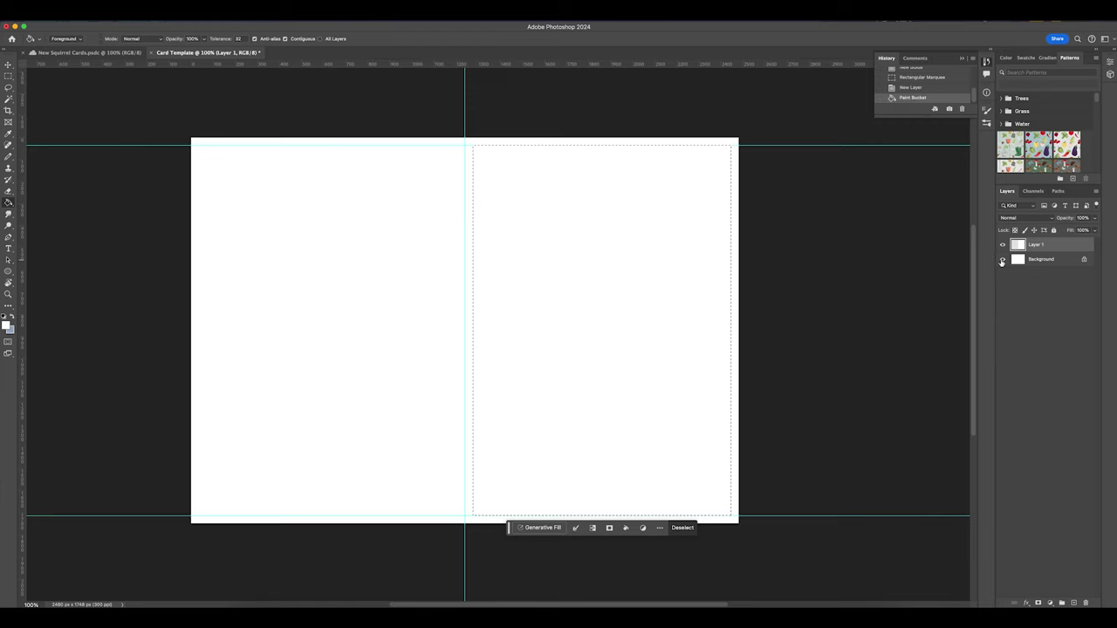
left_click(1002, 262)
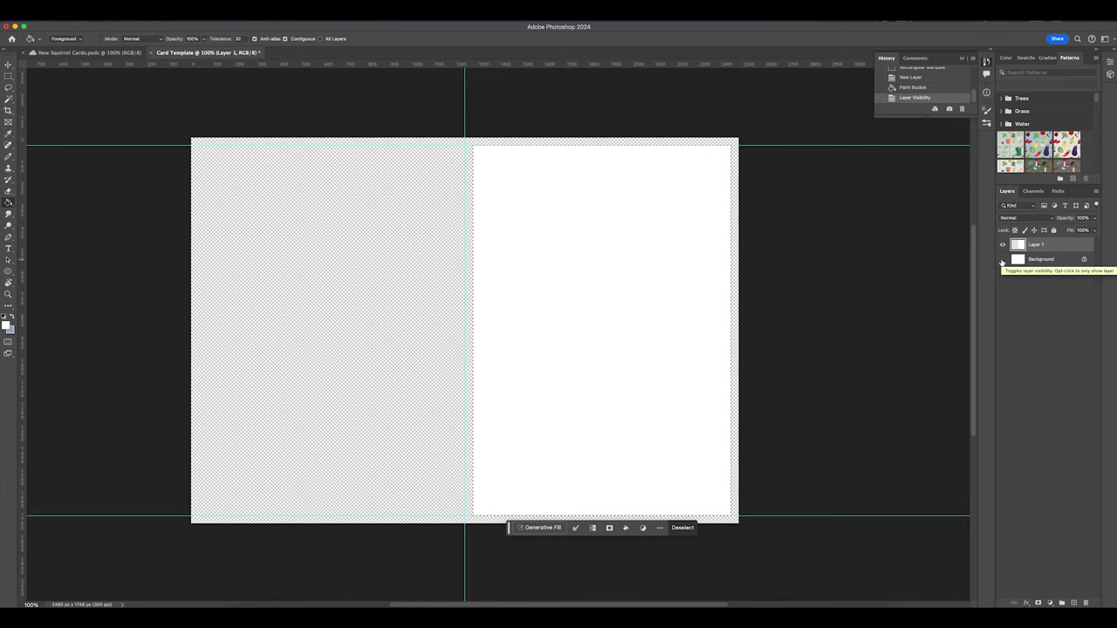
left_click(1002, 262)
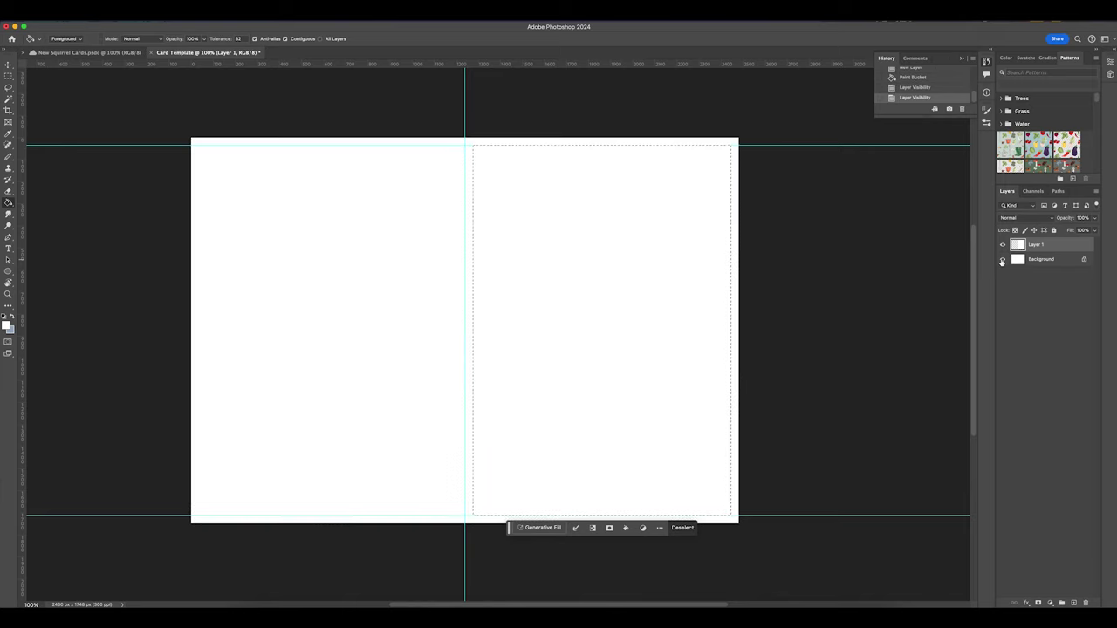
Deselect the rectangle and rename Layer 1 as Card Front
key("super+d")
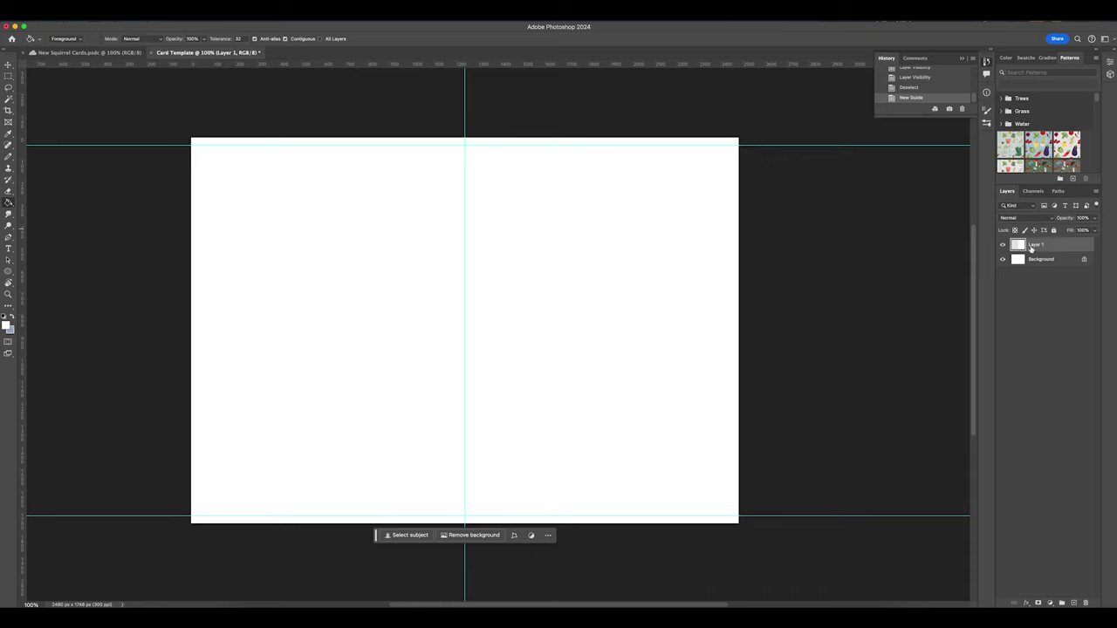
double_click(1035, 244)
type("C")
key("Return")
Duplicate the Card Front layer as Card Back
right_click(1040, 245)
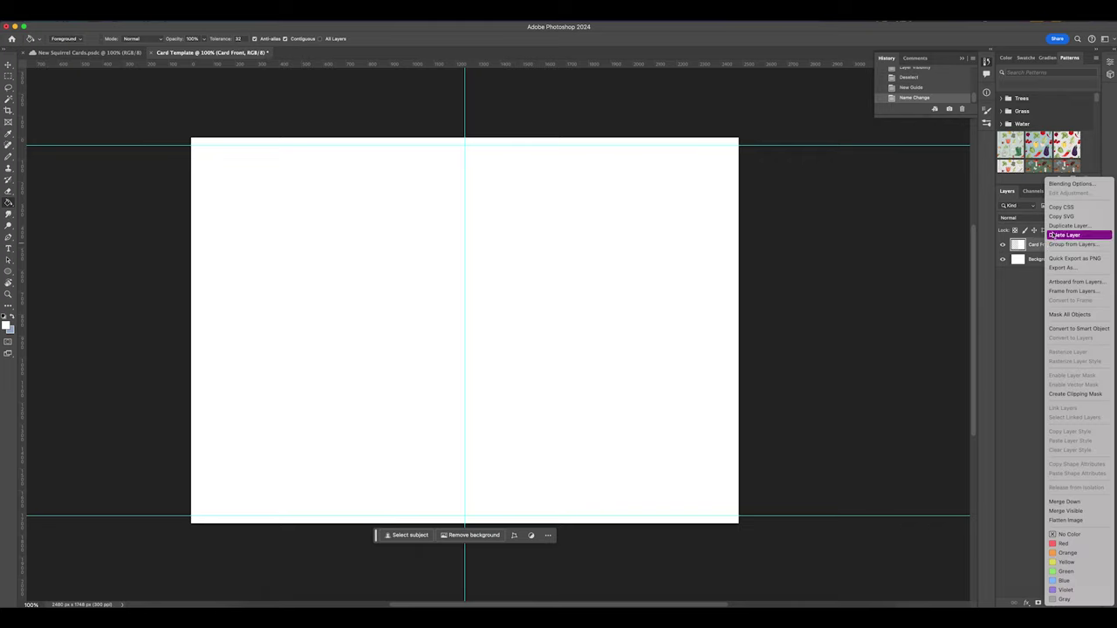
left_click(1055, 232)
type("Card Back")
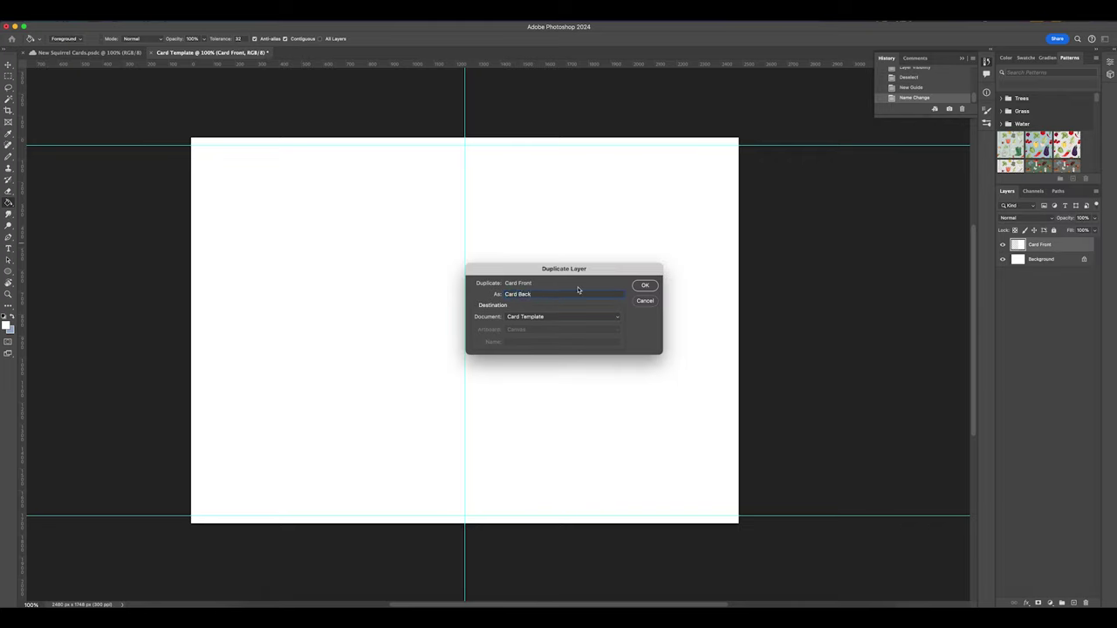
key("Return")
Move the Card Back panel into the canvas's left half with matching margins, hiding the Background layer temporarily to check its placement
key("v")
left_click_drag(601, 329, 292, 323)
left_click(1003, 273)
mouse_move(303, 232)
left_mouse_down()
mouse_move(332, 236)
mouse_move(321, 237)
left_mouse_up()
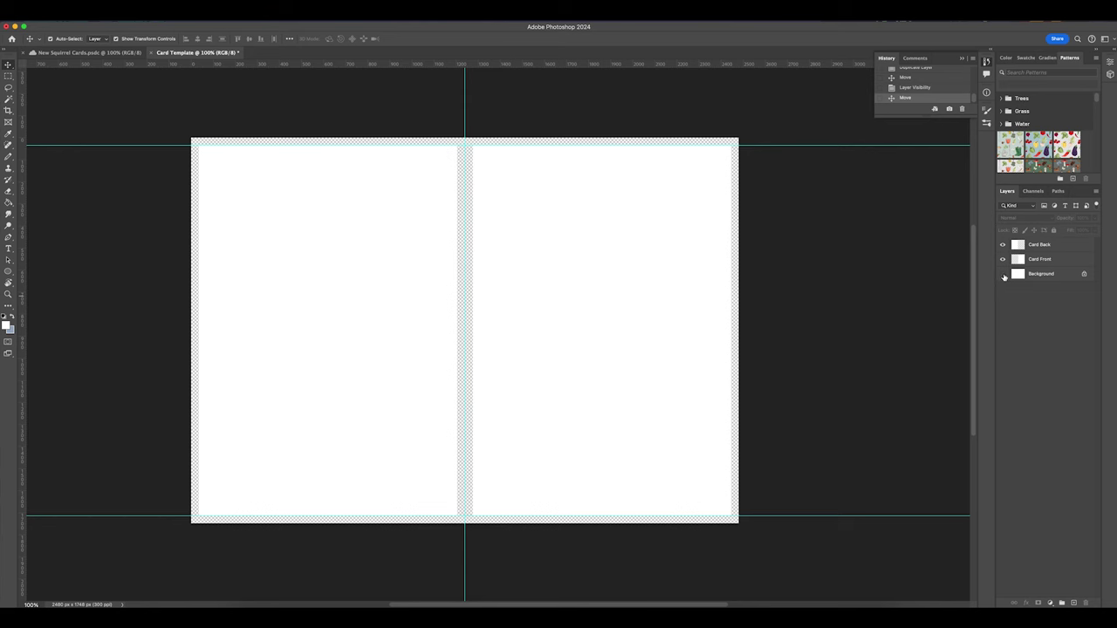
left_click(1003, 274)
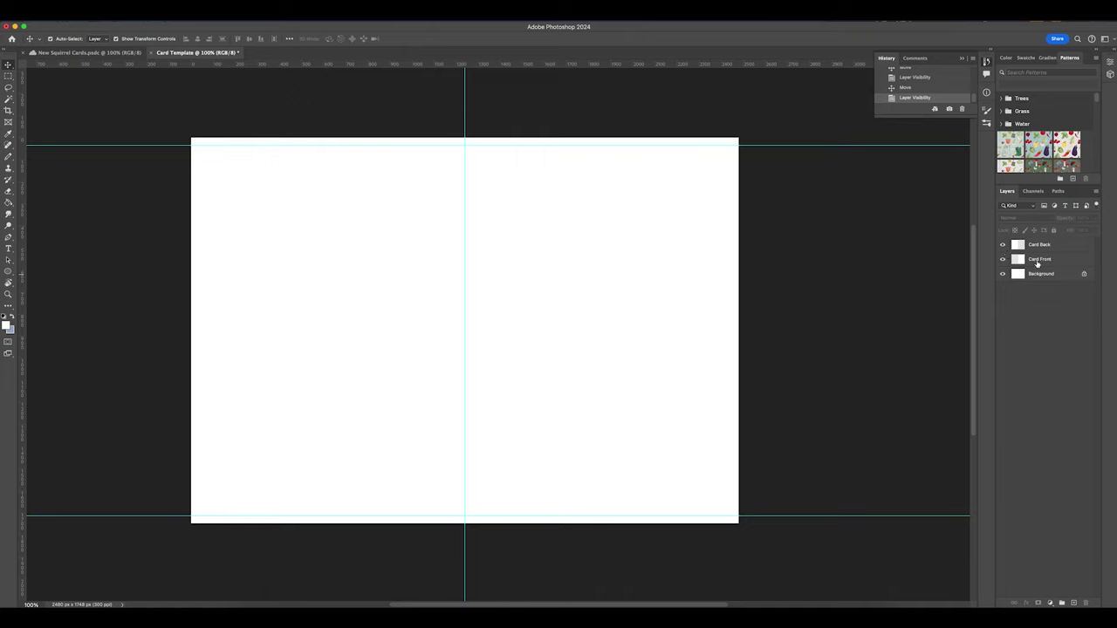
Convert the Card Front and Card Back layers to separate smart objects
right_click(1038, 262)
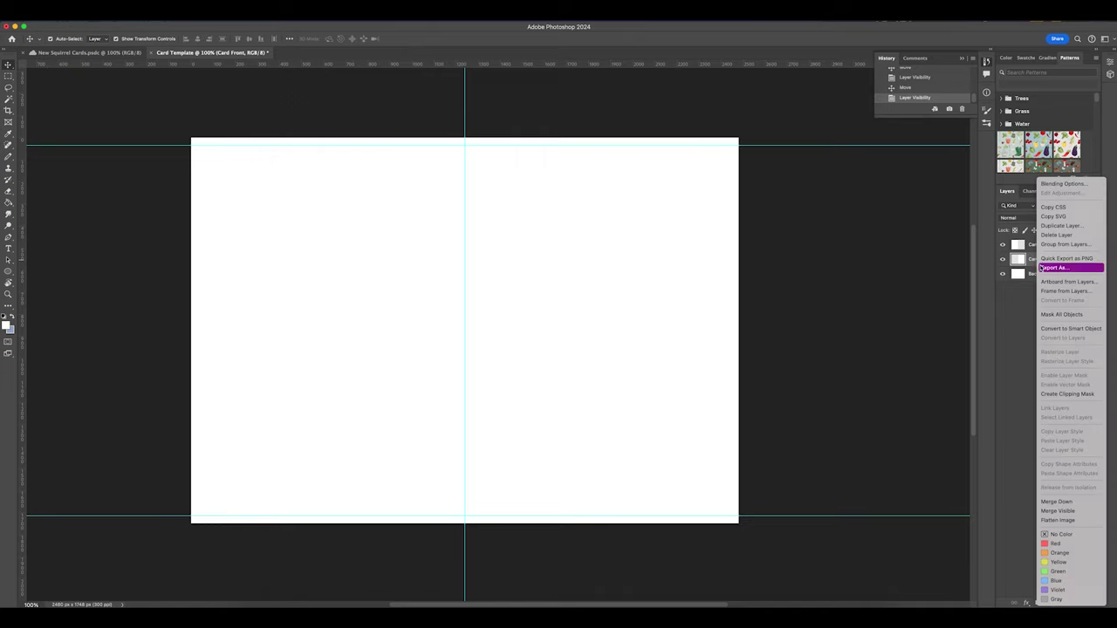
left_click(1065, 329)
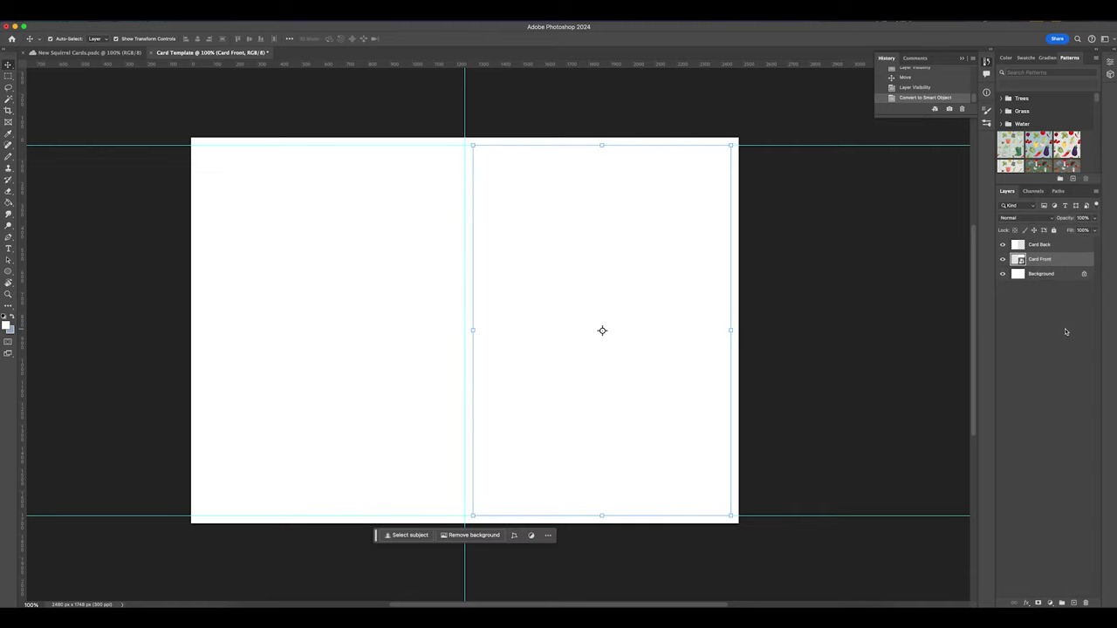
right_click(1040, 248)
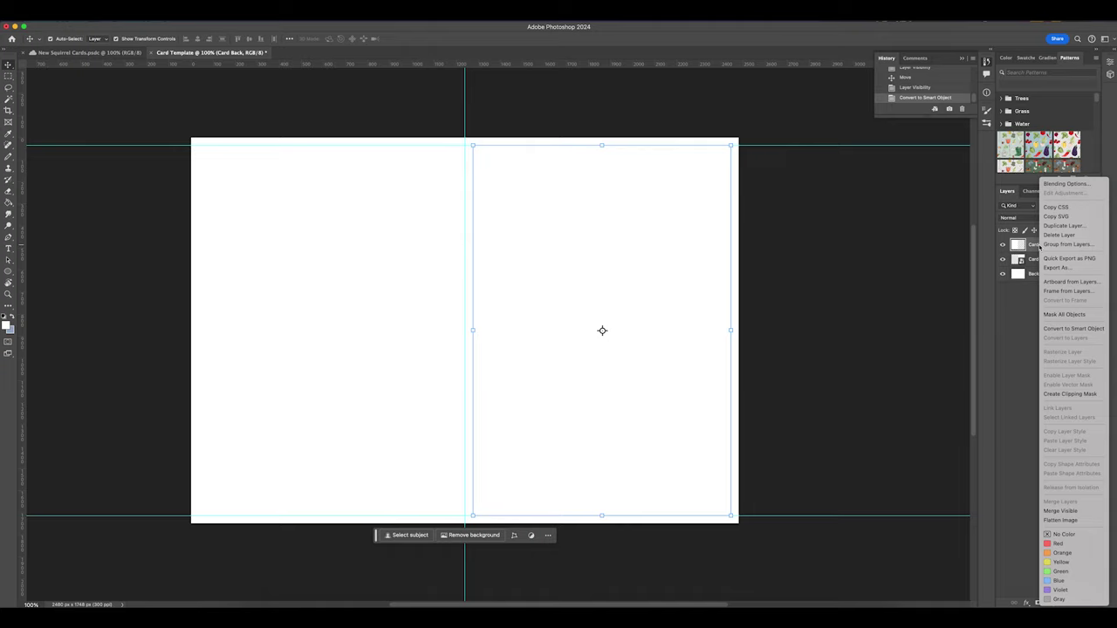
left_click(1063, 329)
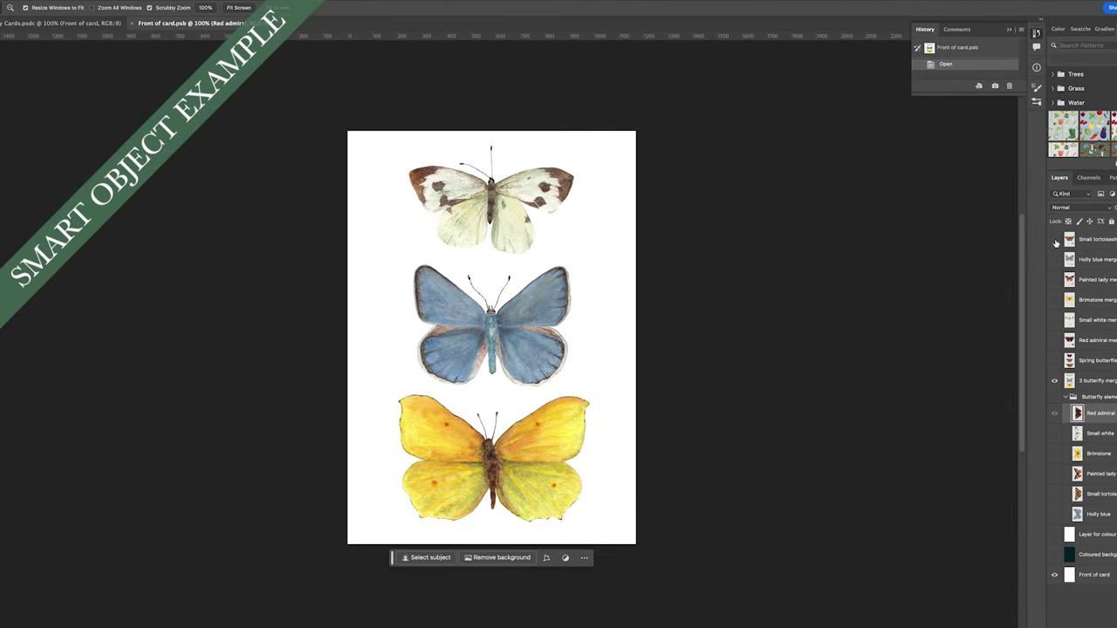
Preview the different butterfly card designs in the Front of card example by toggling their layers' visibility
left_click(1054, 240)
left_click(1054, 381)
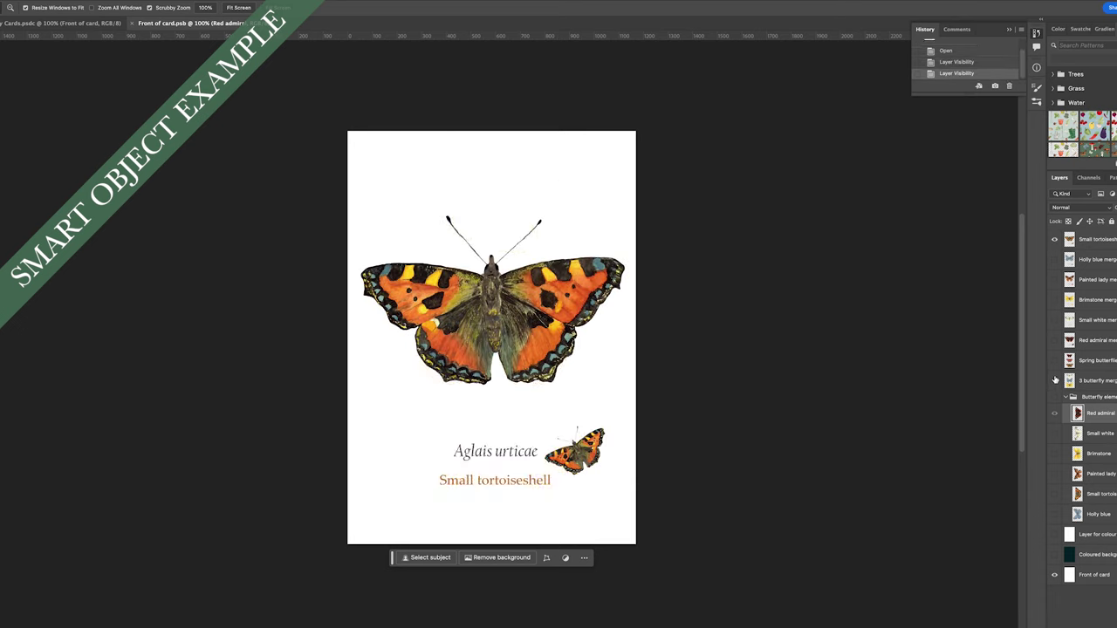
left_click(1054, 242)
left_click(1054, 259)
left_click(1054, 259)
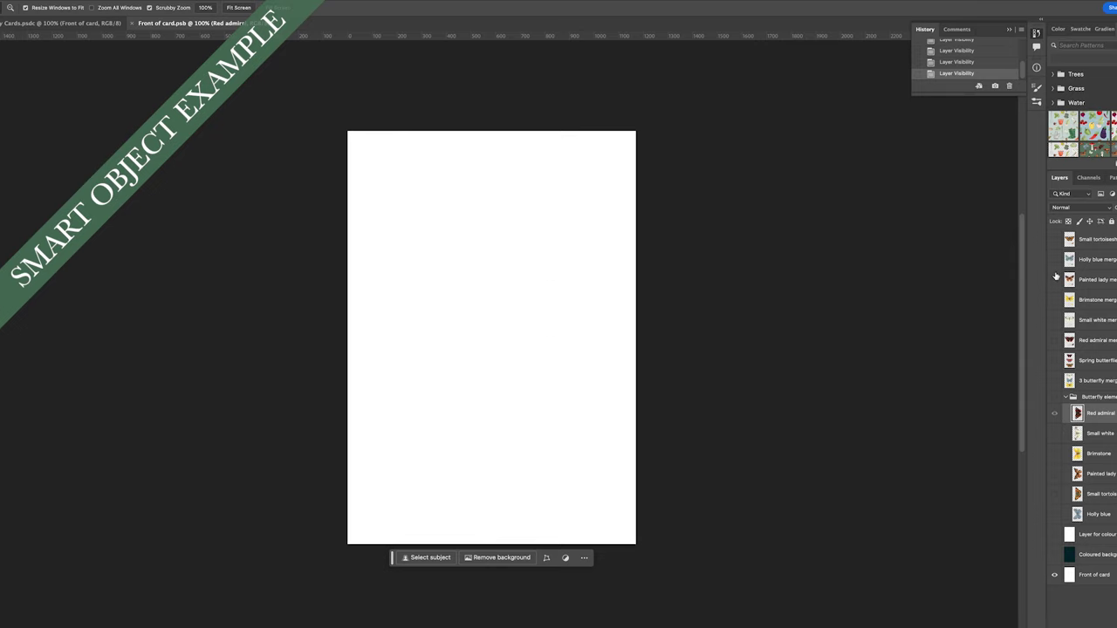
left_click(1054, 280)
left_click(1054, 279)
left_click(1054, 299)
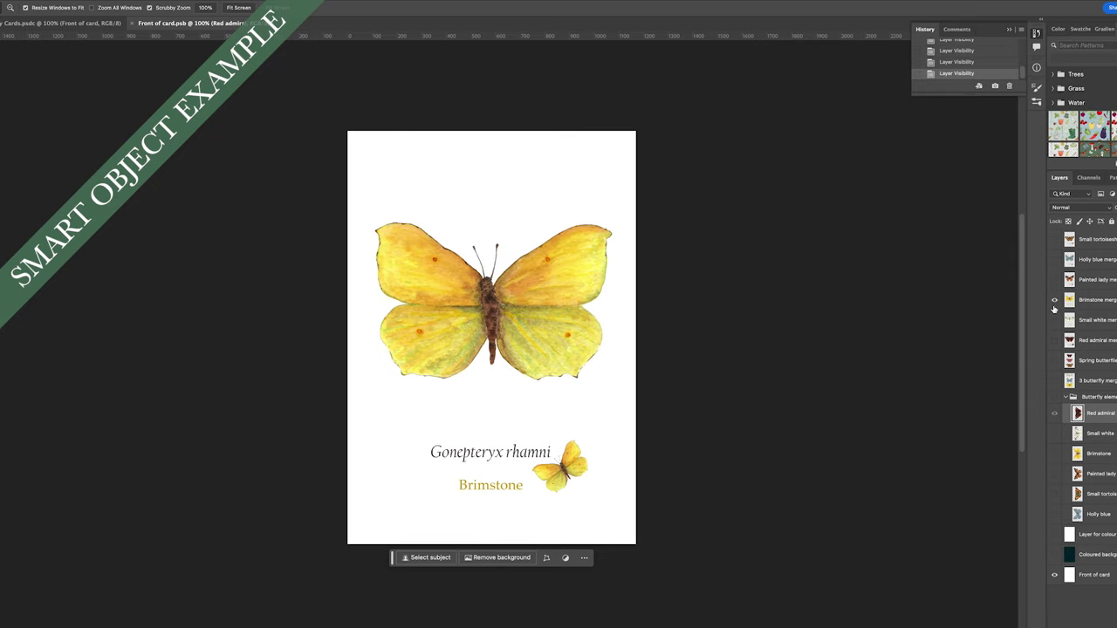
left_click(1054, 301)
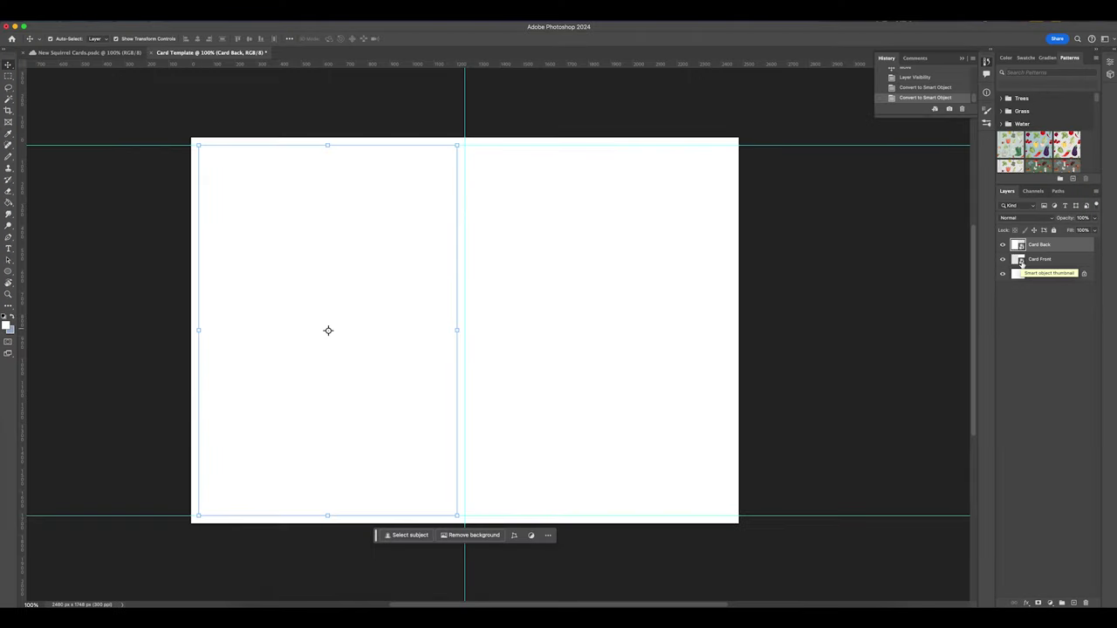
Open the Card Back smart object's contents and add black "Card Name" text, centred horizontally in the lower part of the card
double_click(957, 234)
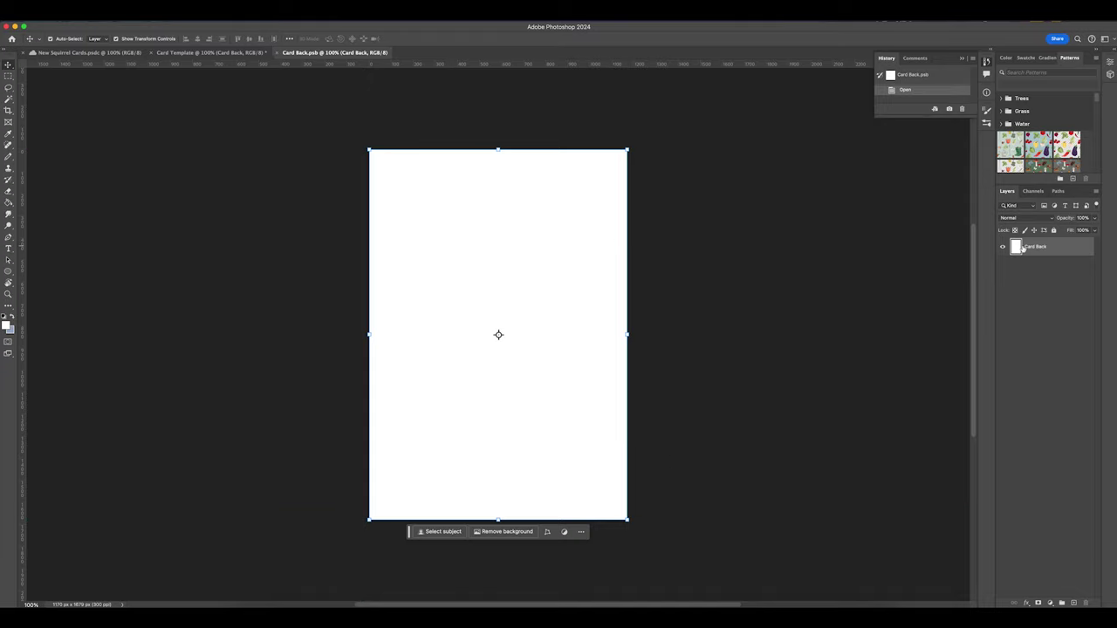
left_click(1036, 350)
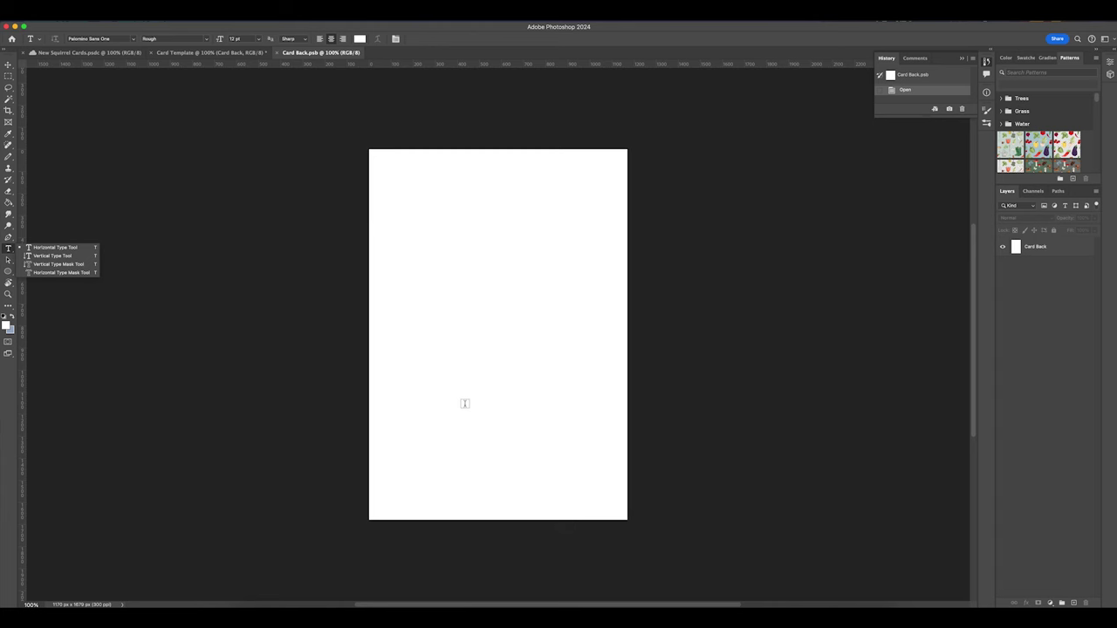
left_click(431, 443)
key("BackSpace")
left_click(473, 466)
left_click(753, 276)
key("Return")
key("Escape")
key("v")
left_click_drag(439, 442, 507, 409)
left_click(488, 462)
Add the text line "Card made from recycled card and printed in the UK" centred below the Card Name line
left_click(8, 249)
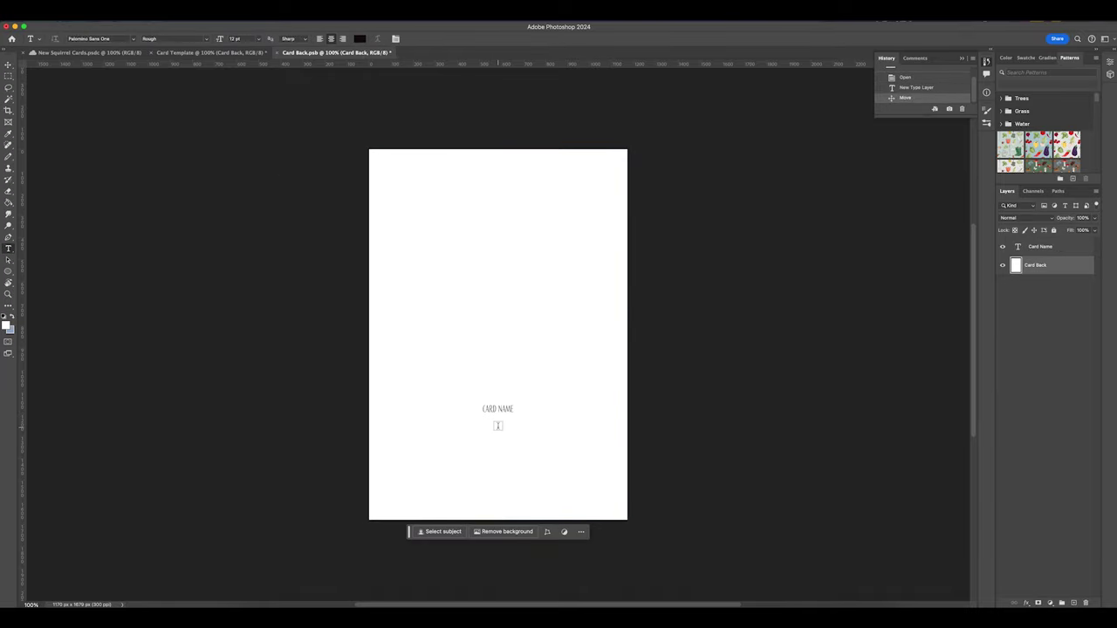
left_click(497, 426)
type("CARD MADE")
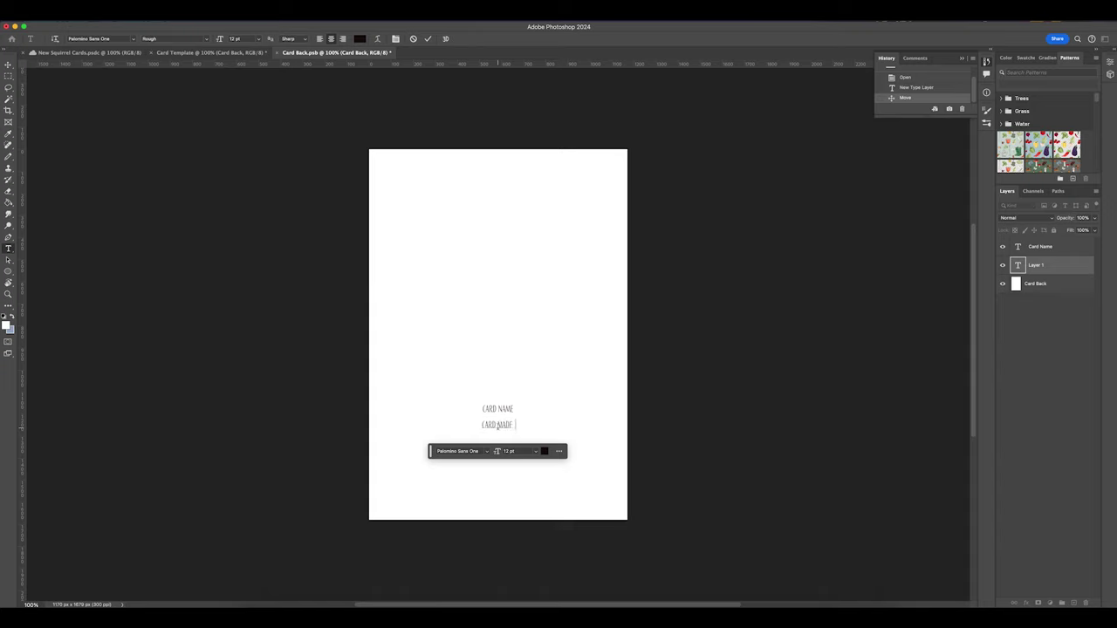
type(" FROM RECYCLED CARD AND PRINTED IN THE UK")
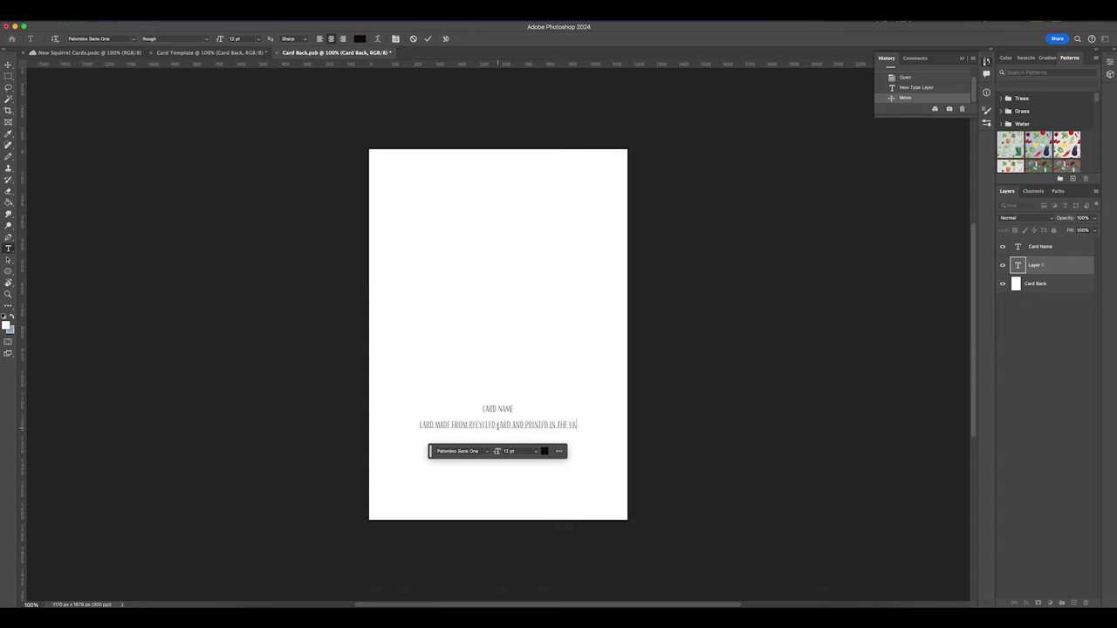
left_click(586, 434)
Add separate "Your logo" and "Your website address" text lines, centred below the recycled card line
left_click(496, 438)
type("Your logo")
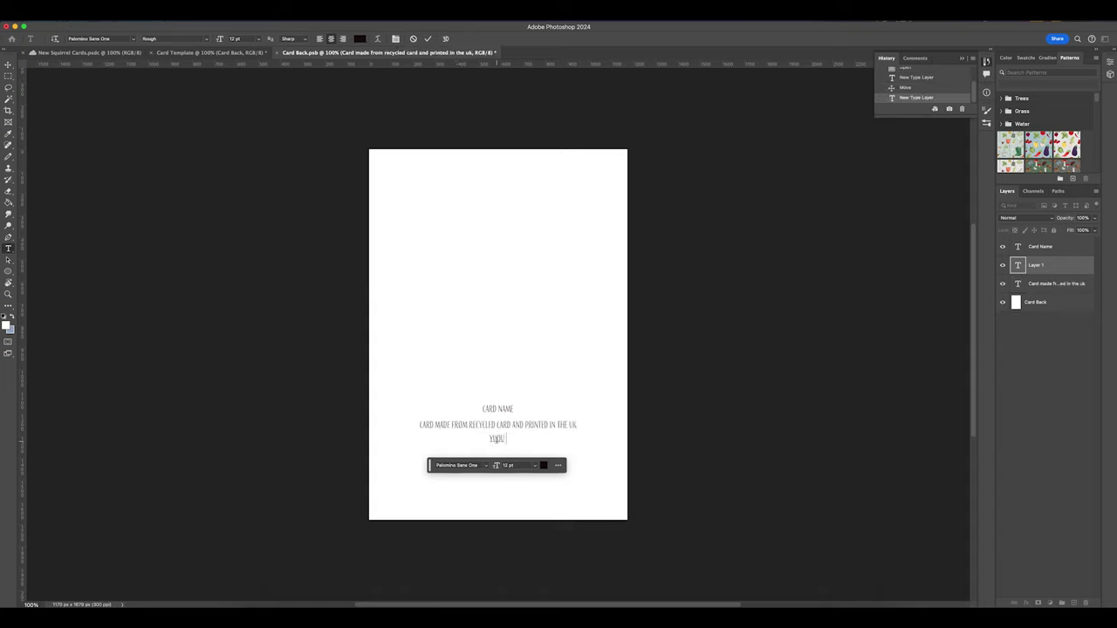
key("Escape")
left_click(495, 453)
type("Your website address")
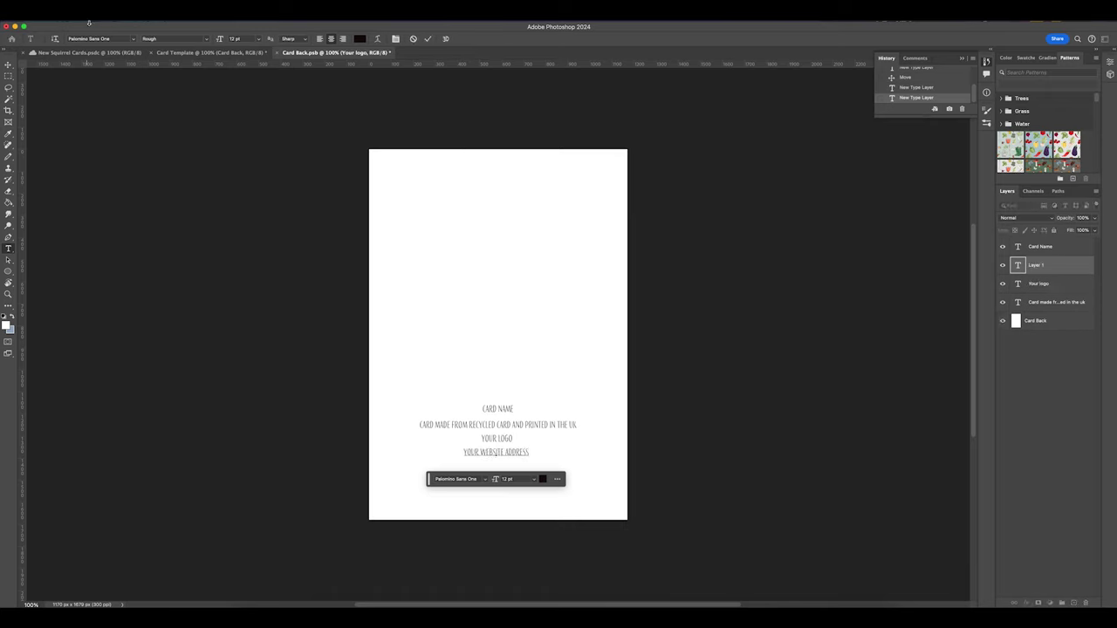
left_click(427, 39)
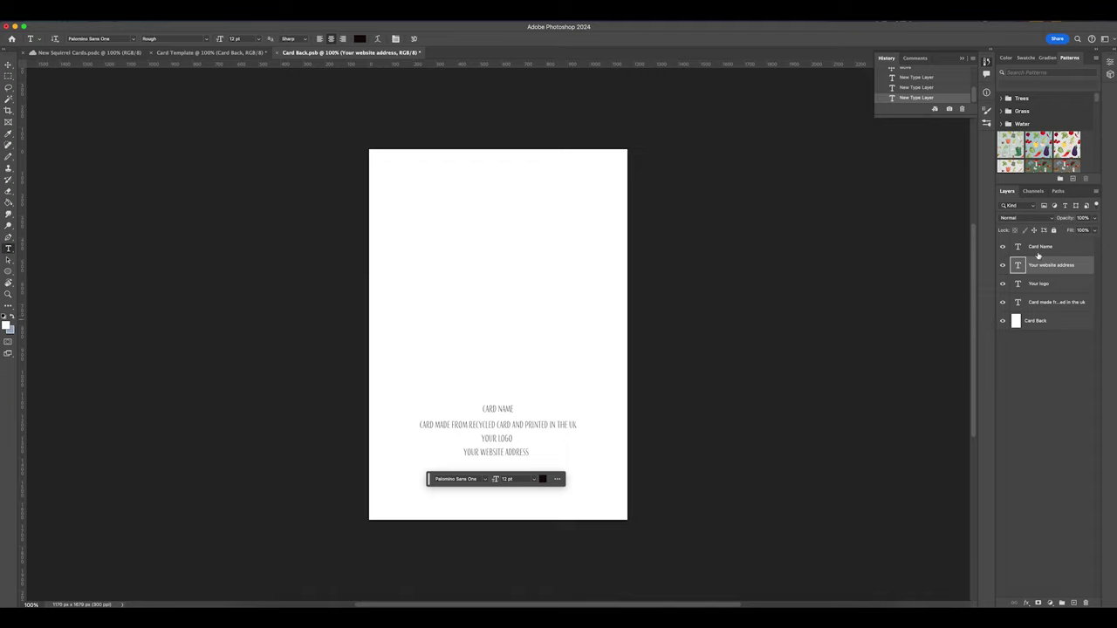
Save the Card Back contents and return to the Card Template document
left_click(1045, 351)
left_click(7, 66)
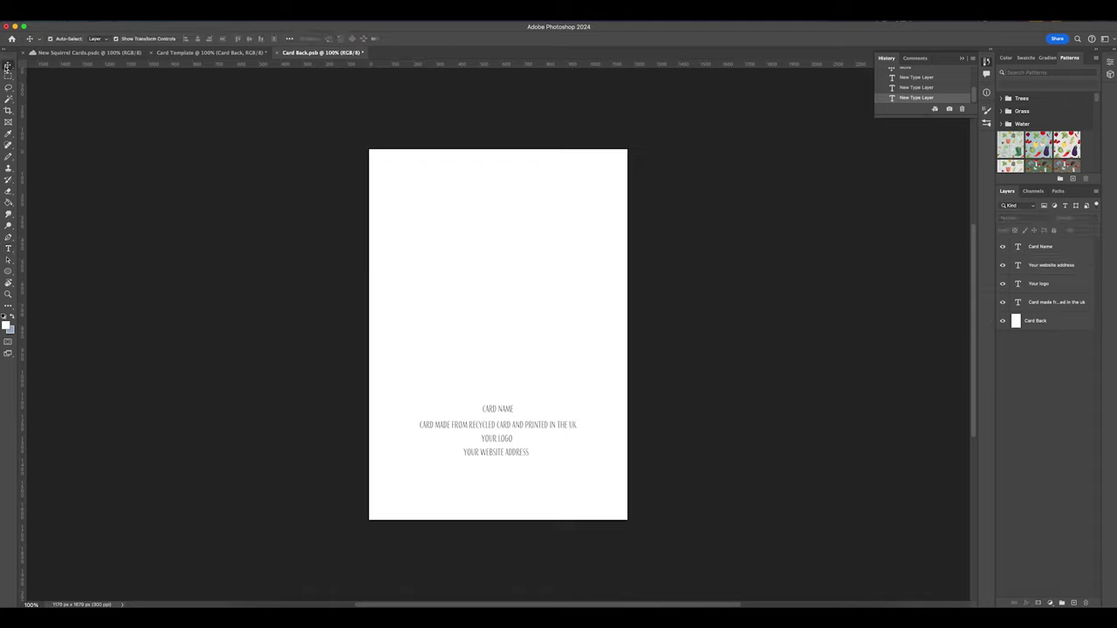
left_click(84, 20)
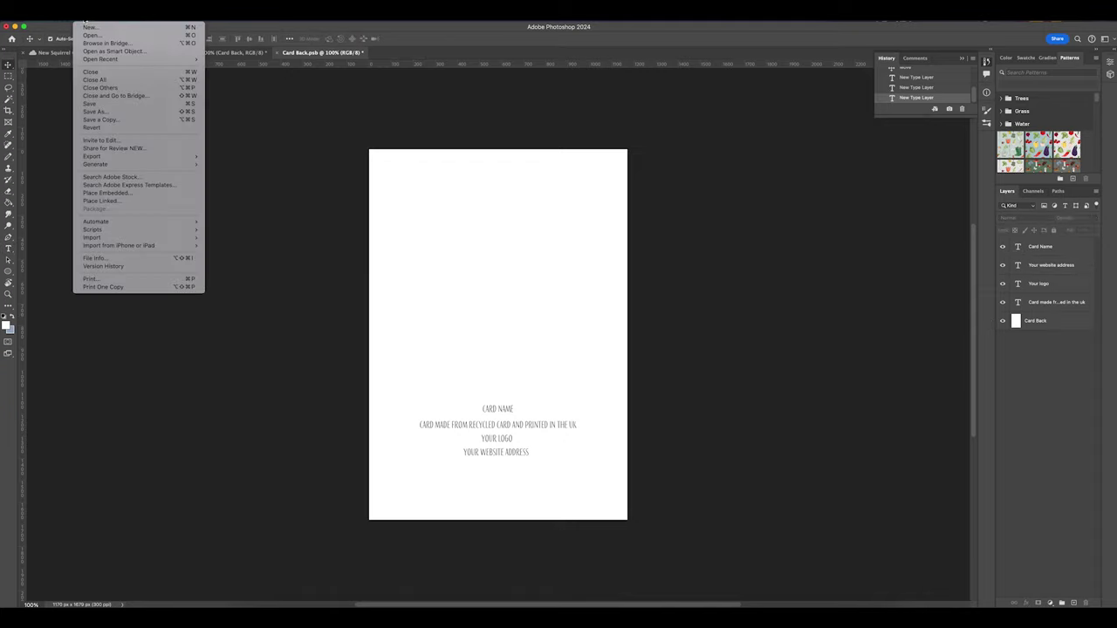
left_click(89, 104)
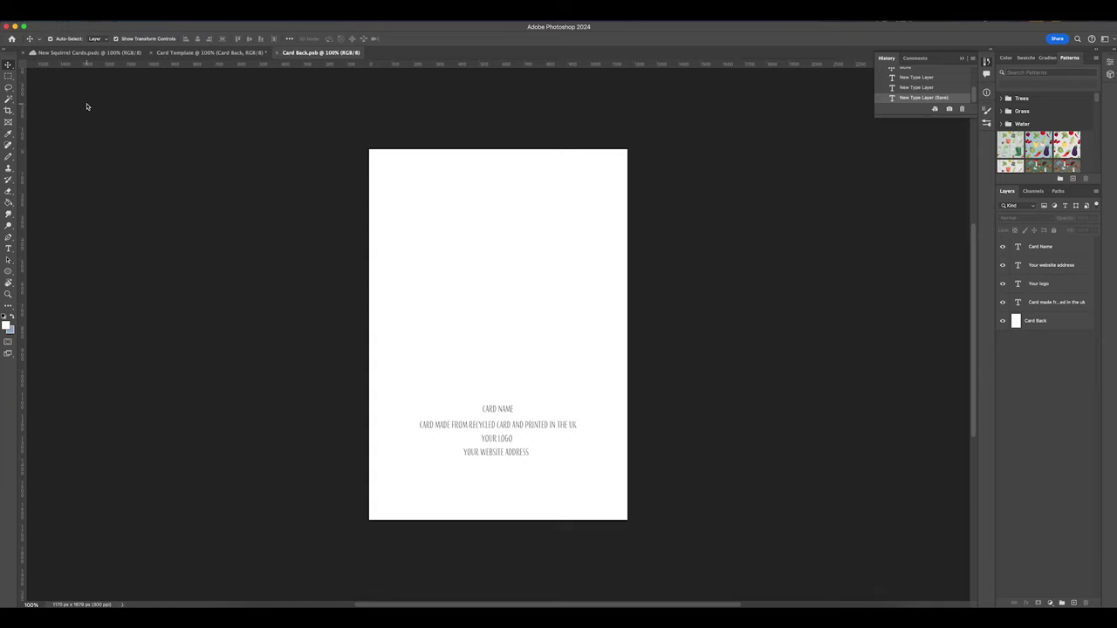
left_click(172, 53)
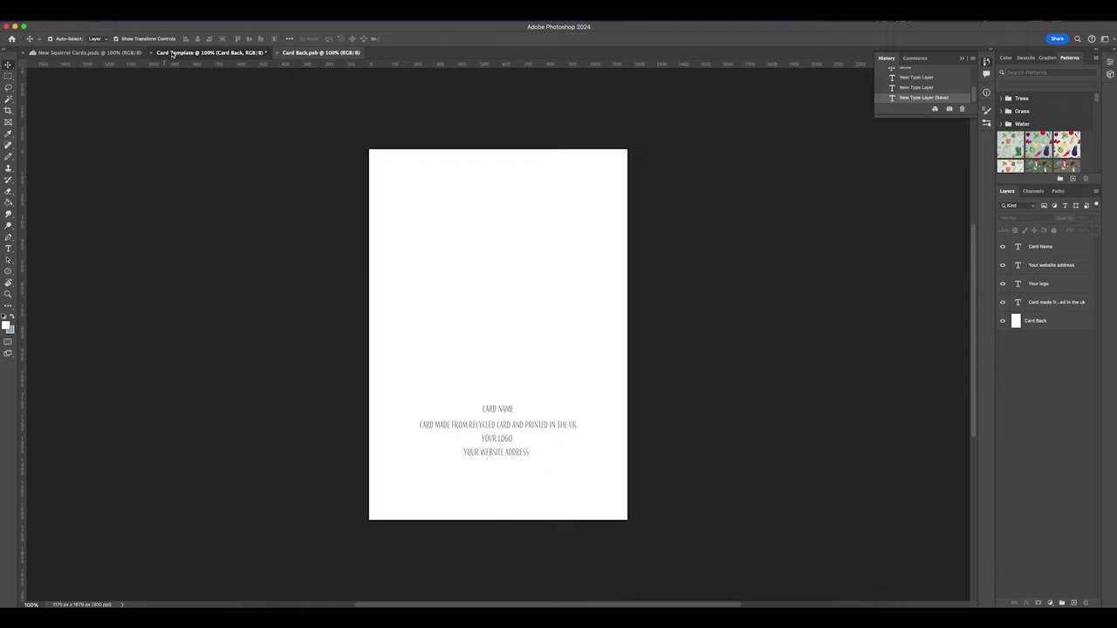
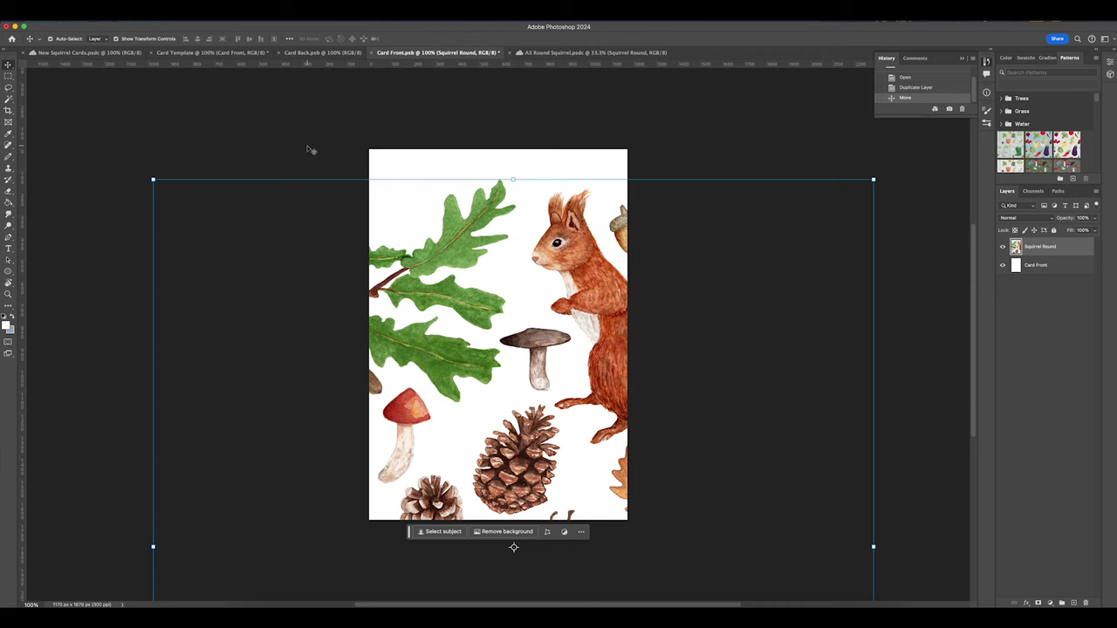
Save the Card Front contents with the oversized Squirrel Round artwork and check the front panel in the Card Template document
left_click(310, 150)
left_click(199, 52)
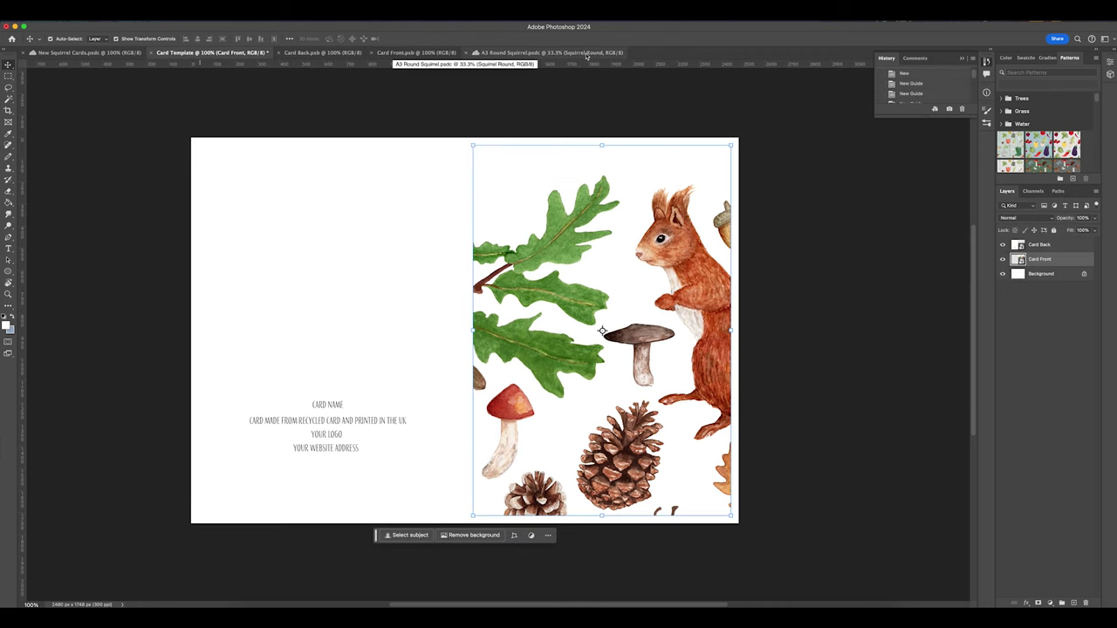
In Card Front.psb, scale the Squirrel Round artwork down to the card's width and centre it on the card
left_click(410, 54)
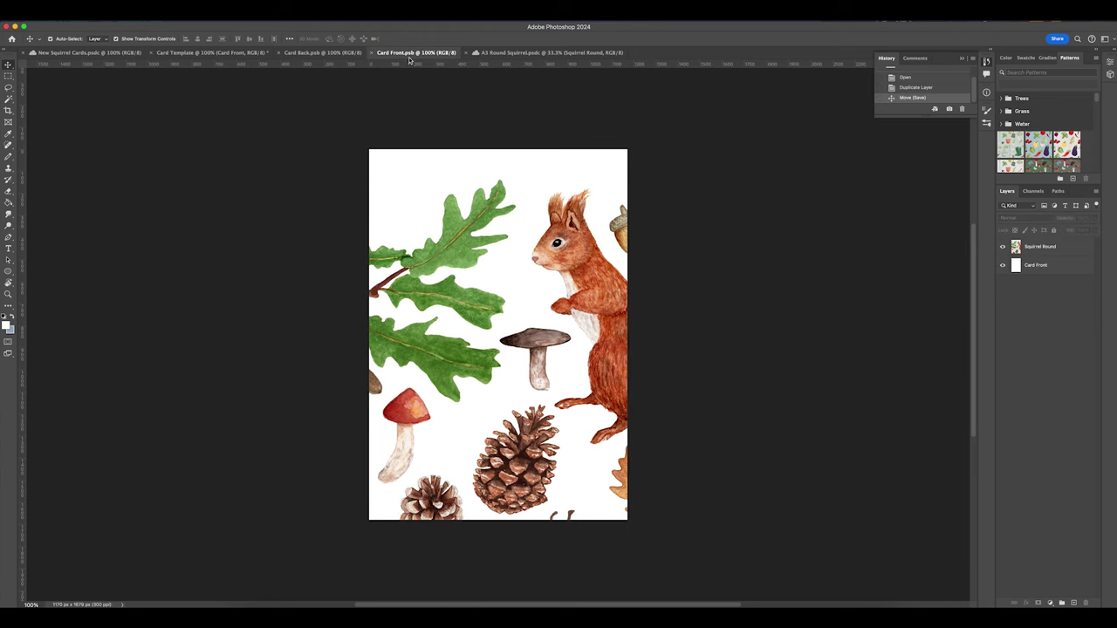
left_click(459, 226)
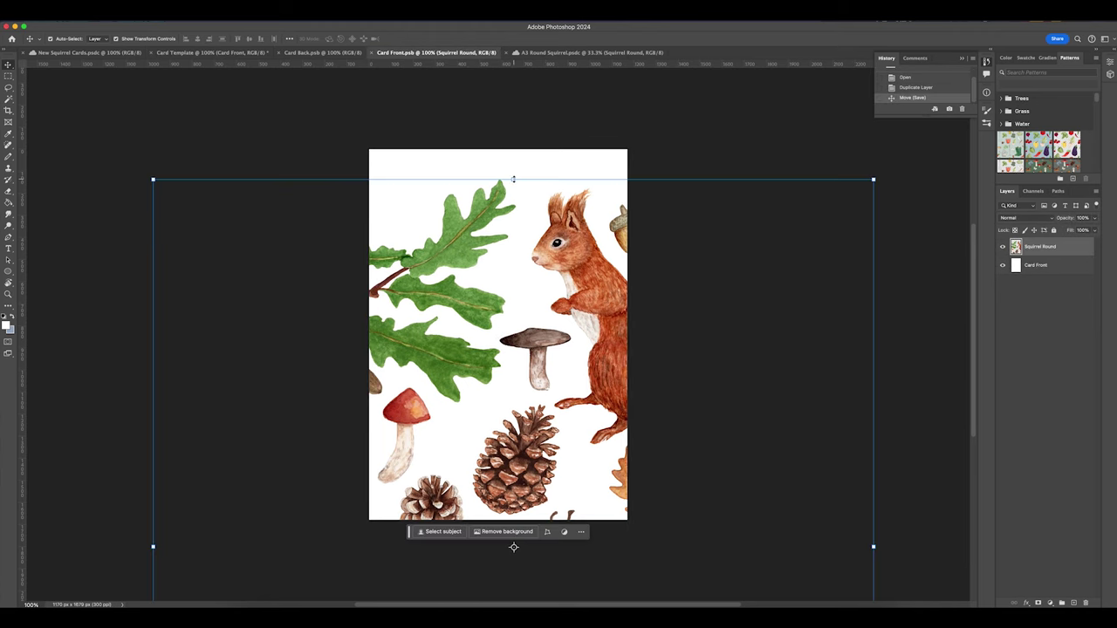
left_click_drag(513, 179, 526, 256)
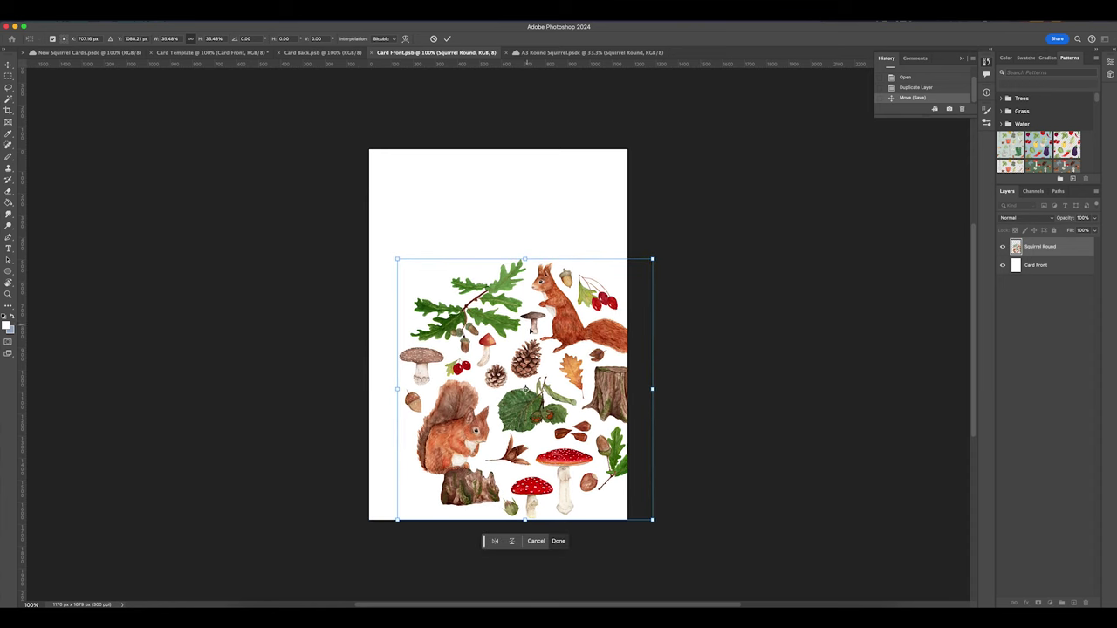
left_click_drag(533, 333, 512, 259)
key("Return")
Save the resized Card Front artwork and check the updated front panel in the Card Template document
left_click(87, 9)
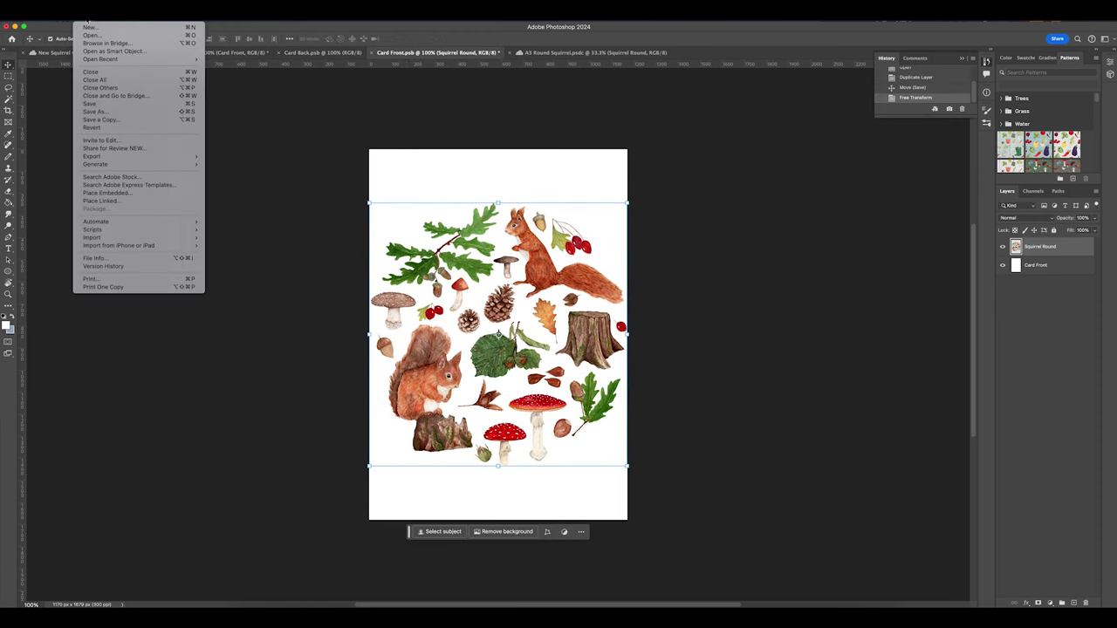
left_click(86, 105)
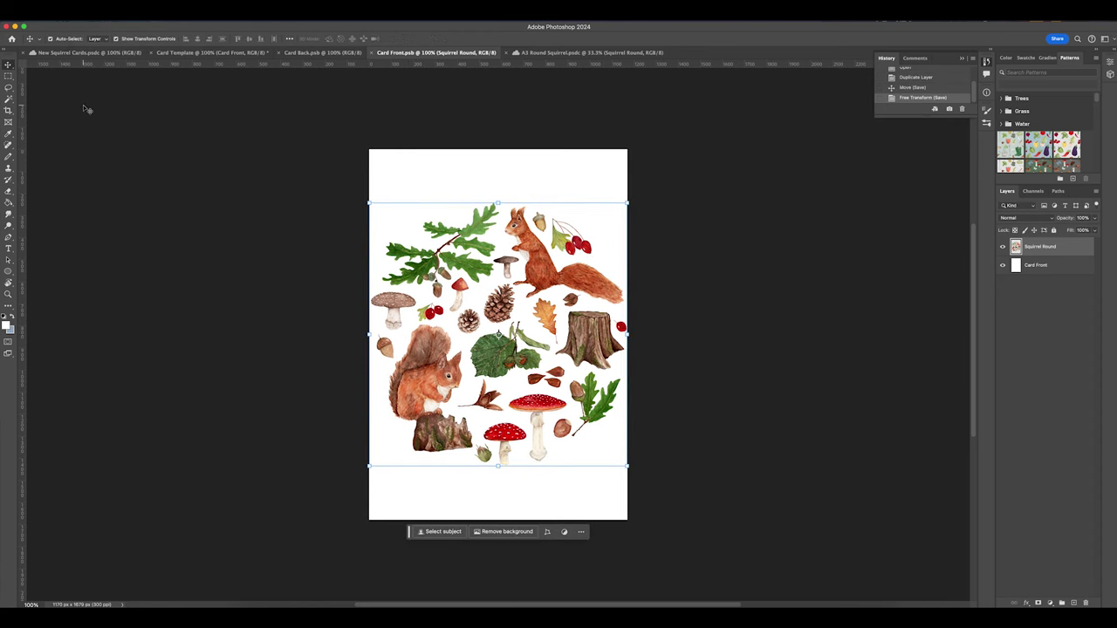
left_click(202, 54)
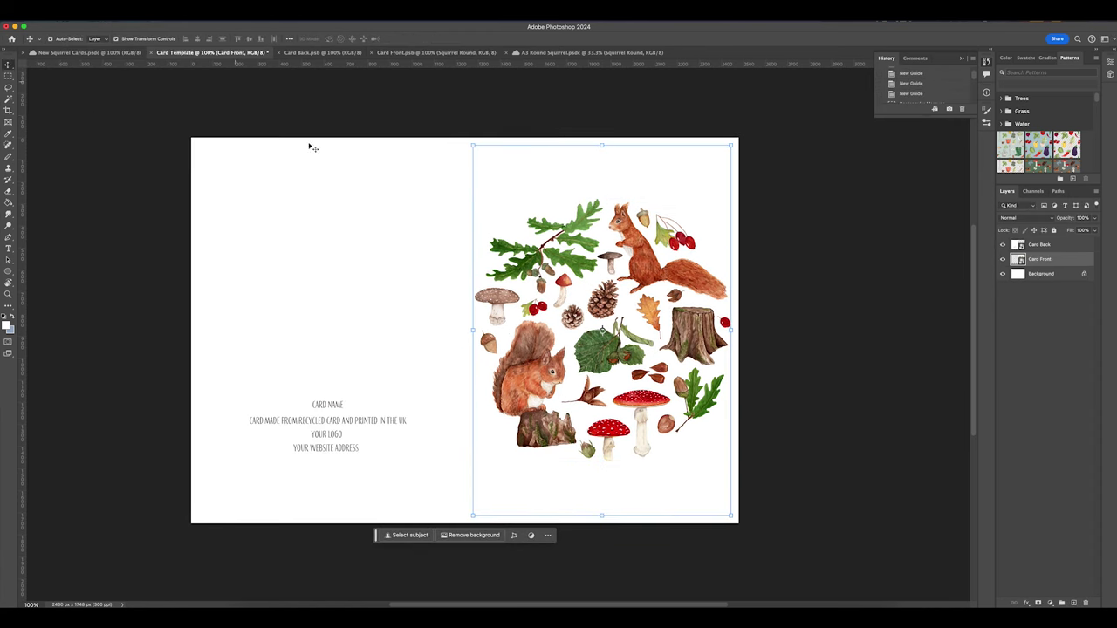
Undo the Squirrel Round transform in Card Front.psb, rescale the artwork to 35.85% centred on the card, and save
left_click(405, 54)
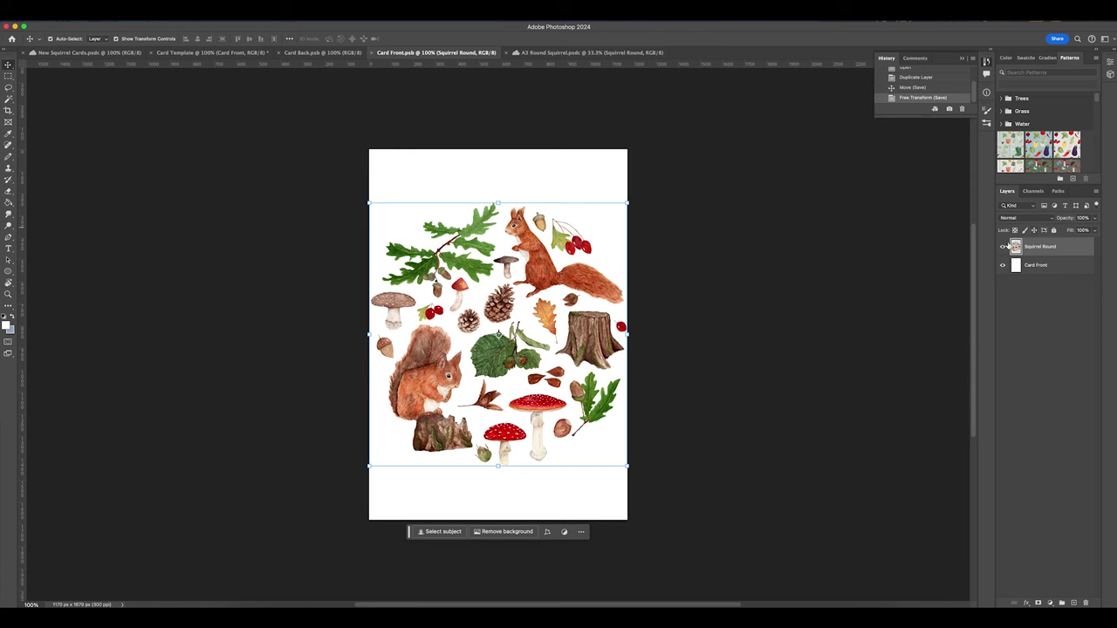
key("ctrl+z")
key("ctrl+t")
left_click_drag(548, 307, 506, 265)
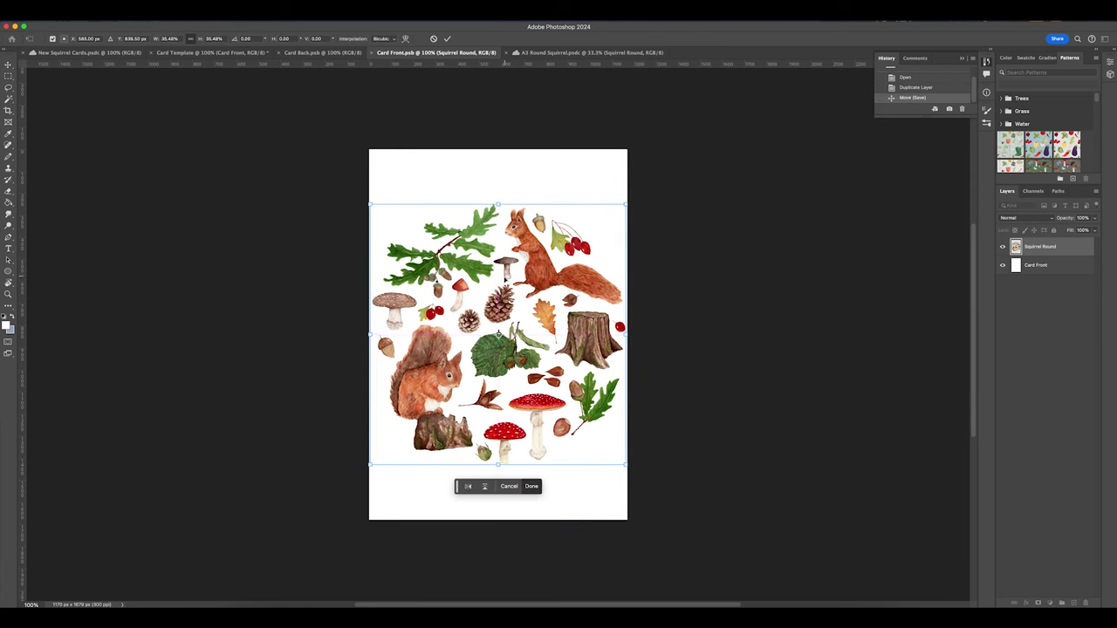
left_click(447, 39)
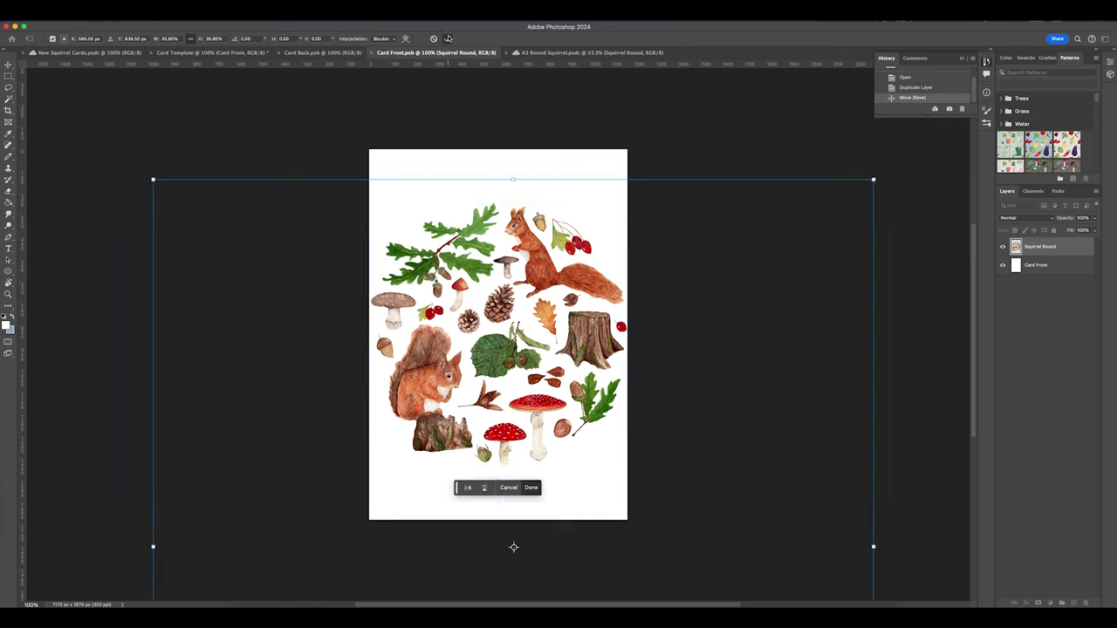
left_click(87, 21)
left_click(89, 104)
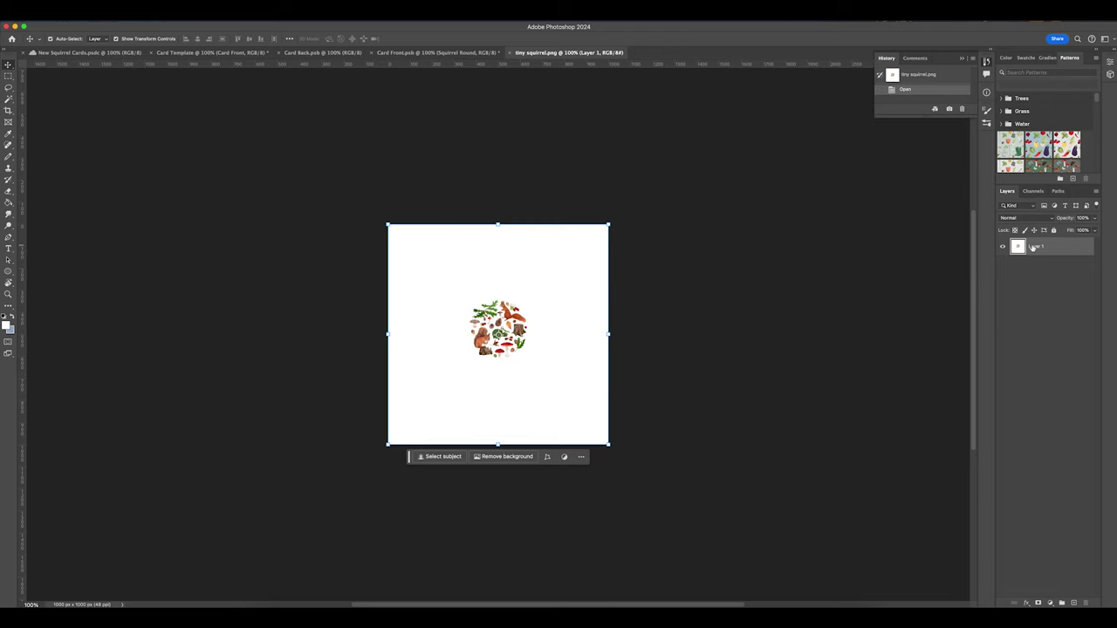
Duplicate Layer 1 of tiny squirrel.png into Card Front.psb and show that document
right_click(1032, 248)
left_click(1040, 228)
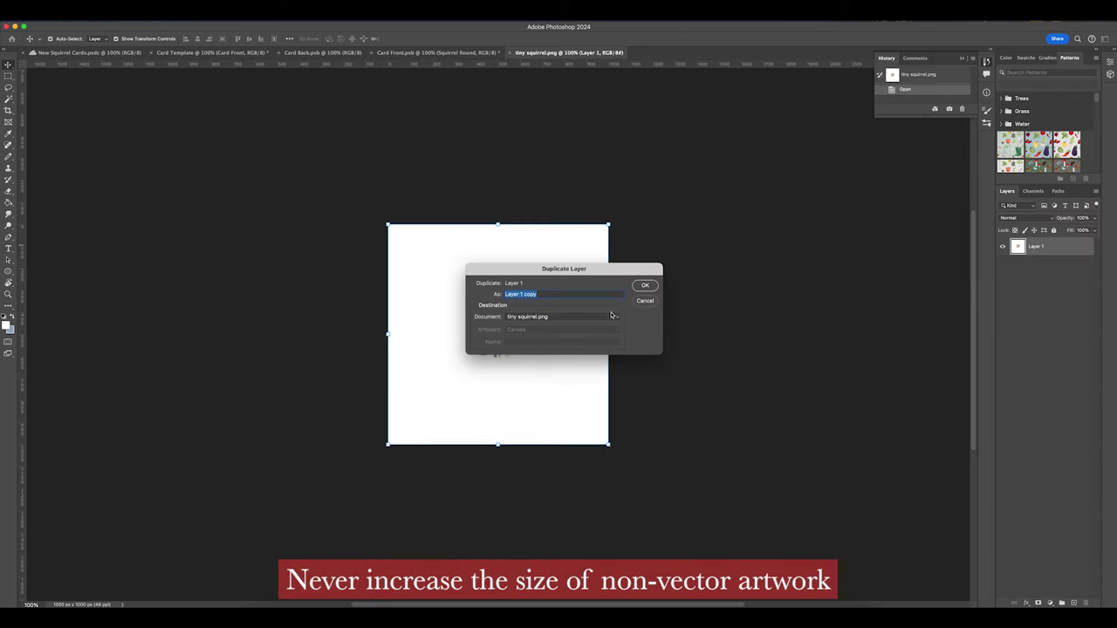
left_click(563, 318)
left_click(547, 310)
left_click(645, 285)
left_click(399, 53)
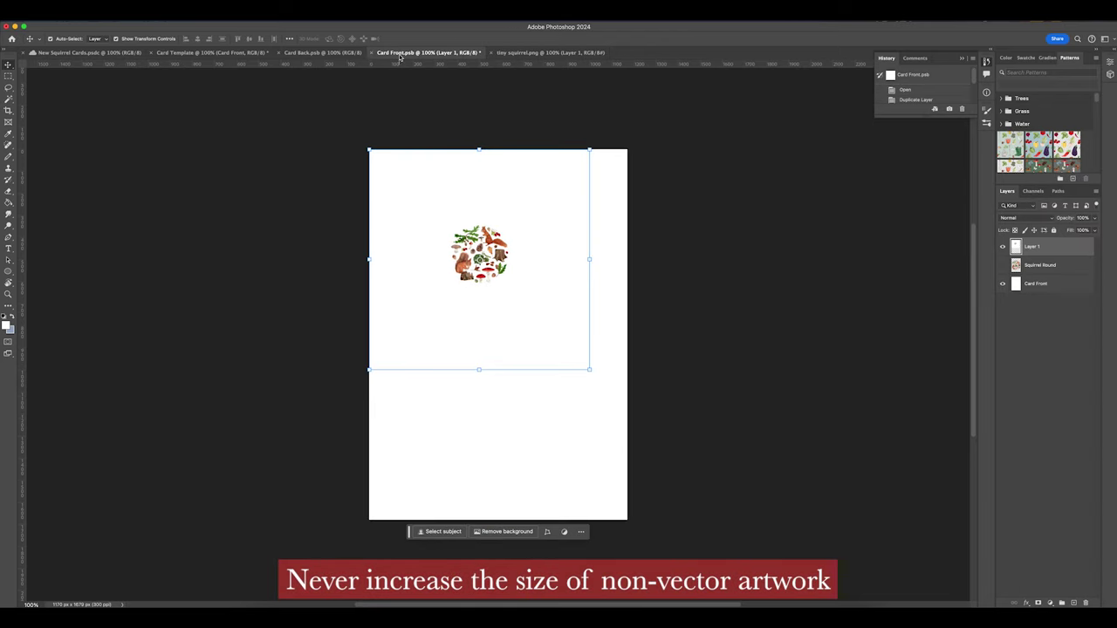
Enlarge the small squirrel artwork on Layer 1 to about 418%, centre it across the card, and examine its sharpness up close
left_click_drag(587, 367, 867, 624)
left_click_drag(636, 357, 361, 267)
left_click_drag(594, 311, 910, 357)
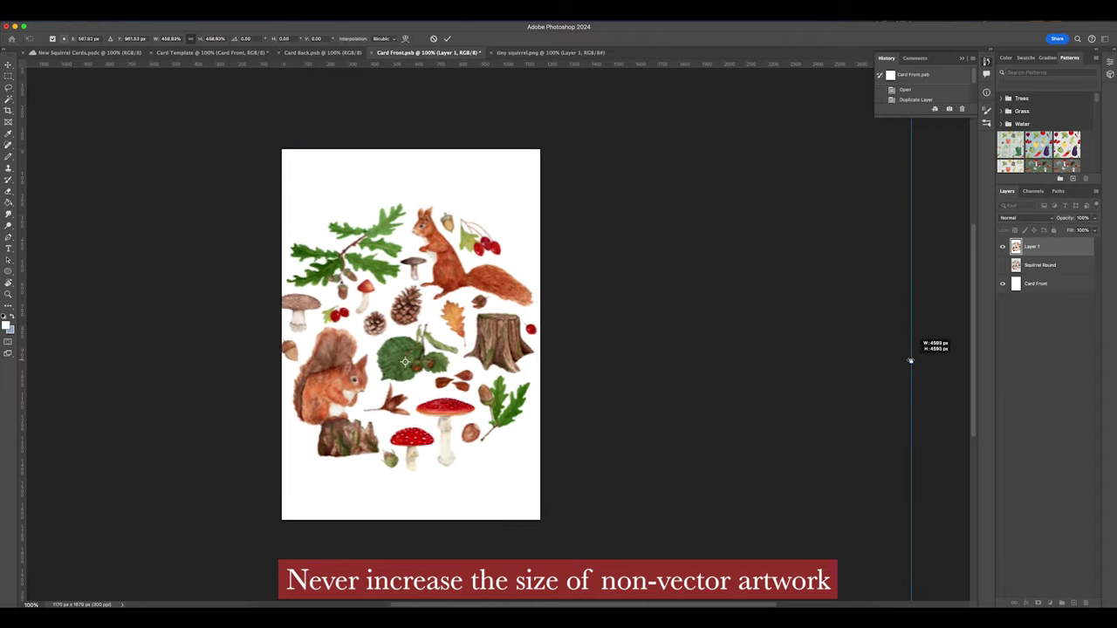
left_click_drag(463, 271, 426, 267)
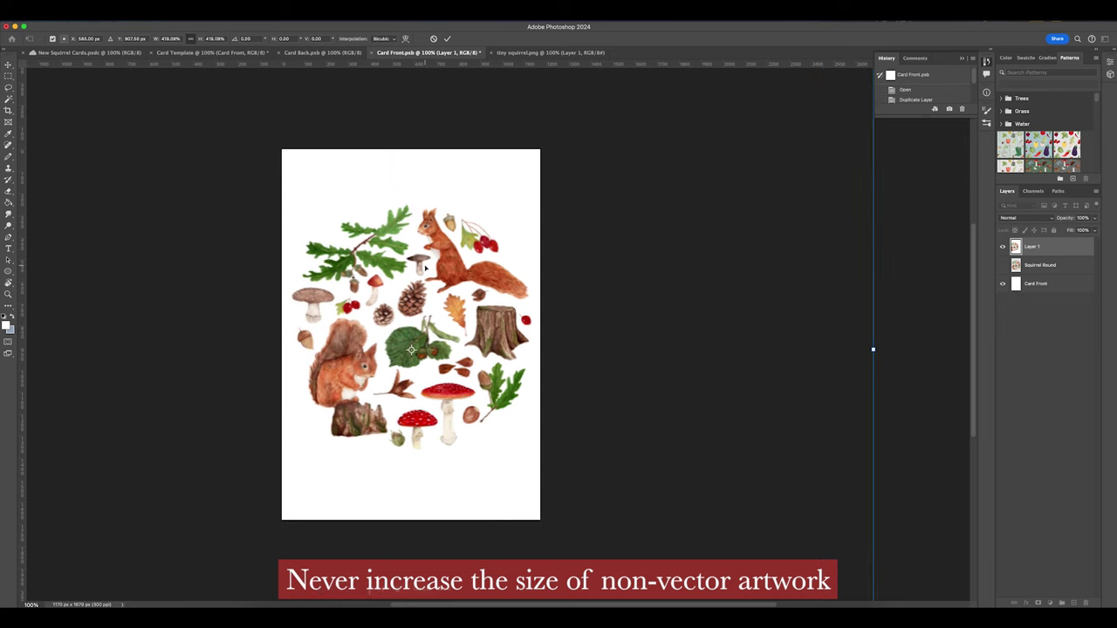
key("Return")
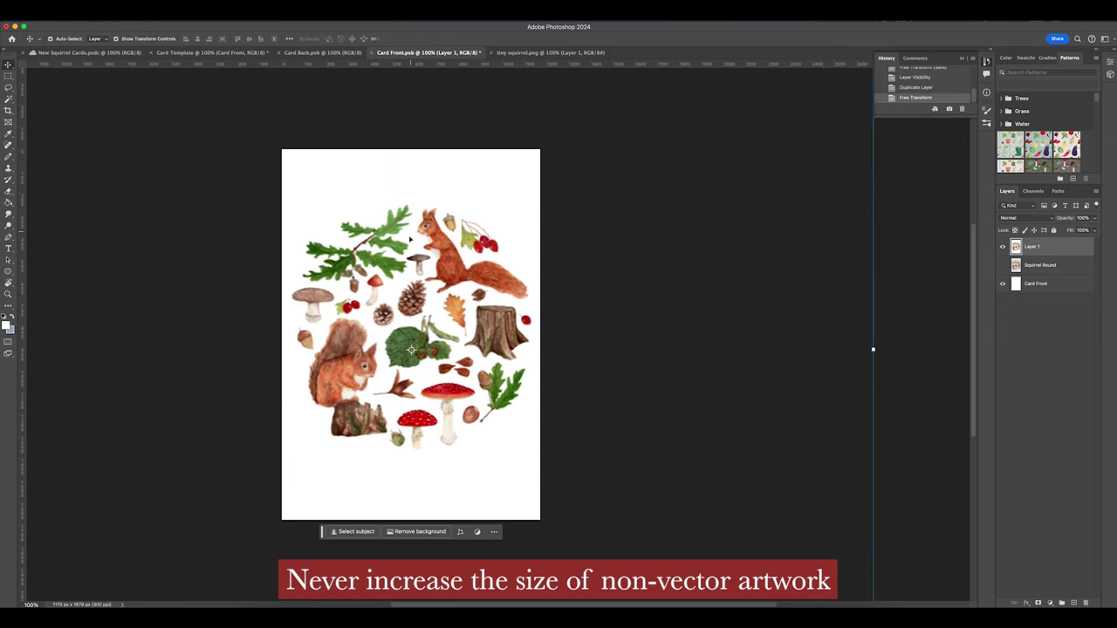
key("z")
left_click_drag(410, 240, 499, 215)
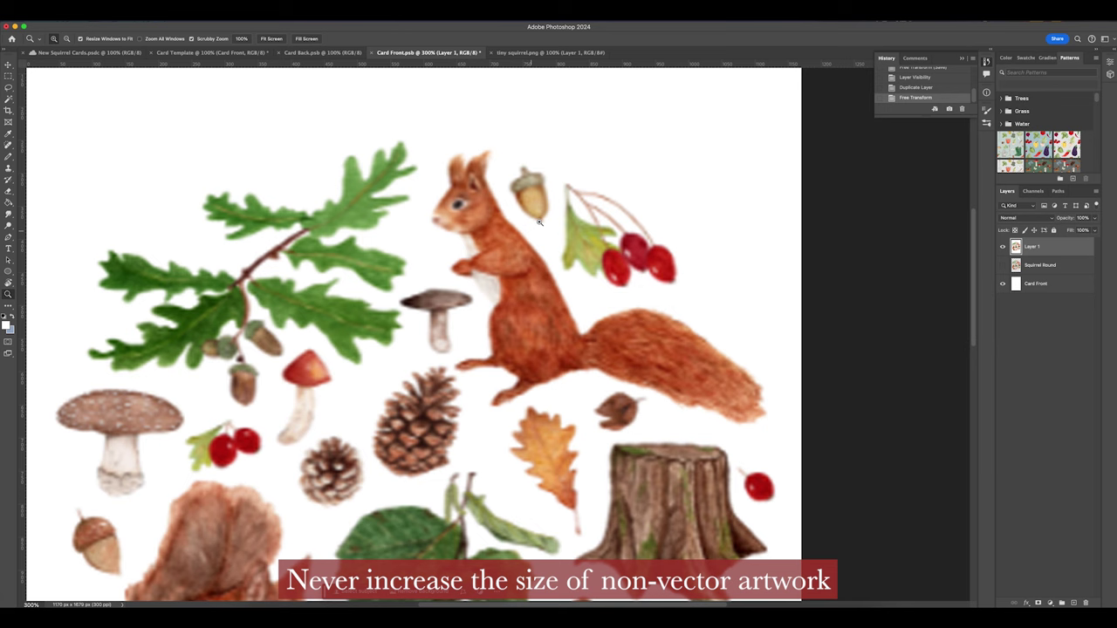
left_click(440, 257, "alt")
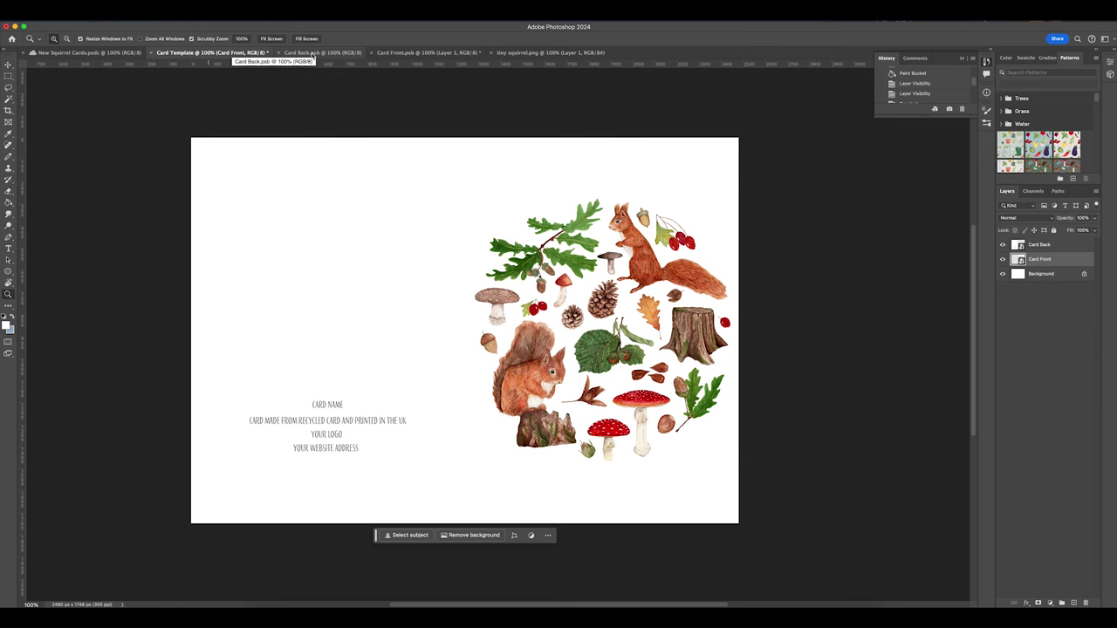
In Card Back.psb, rotate the four Landscape card backs text lines clockwise to vertical and place them halfway up, near the card's left edge
left_click(312, 53)
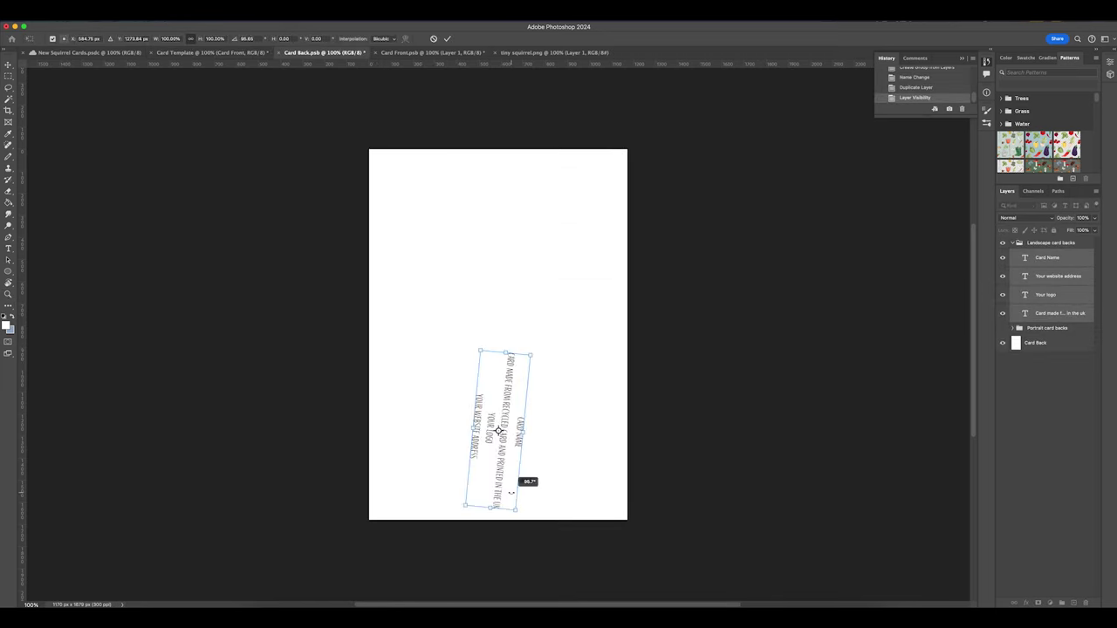
left_click_drag(514, 494, 516, 492)
left_click_drag(497, 430, 429, 329)
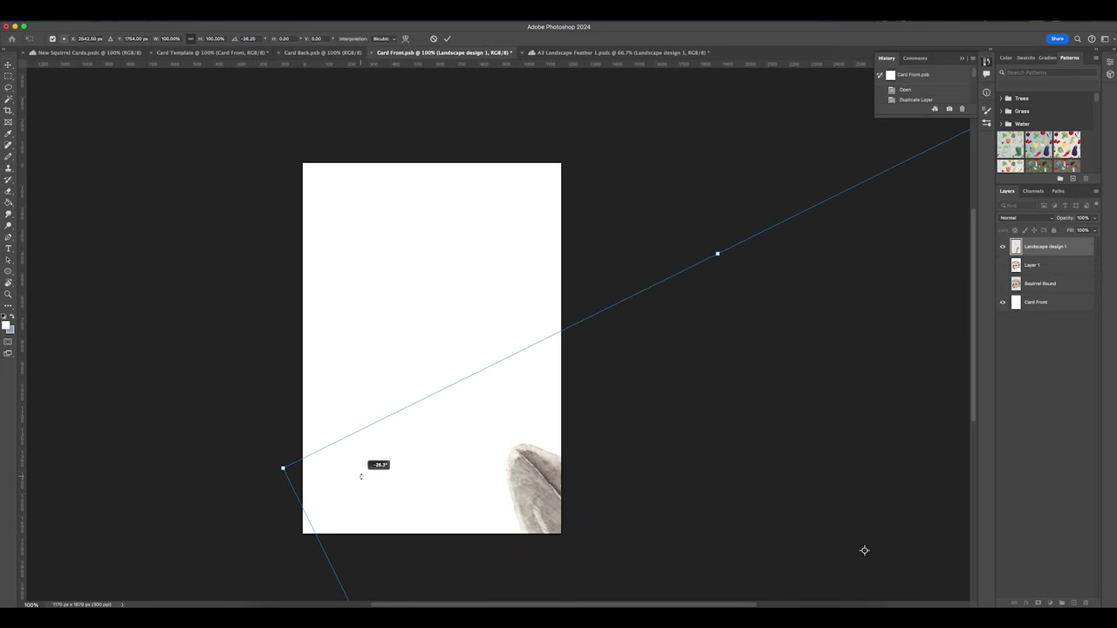
Rotate the Landscape design 1 feather artwork in Card Front.psb to -90° and scale it to 38.22%, centred on the card
left_click_drag(360, 476, 407, 367)
left_click_drag(431, 515, 431, 533)
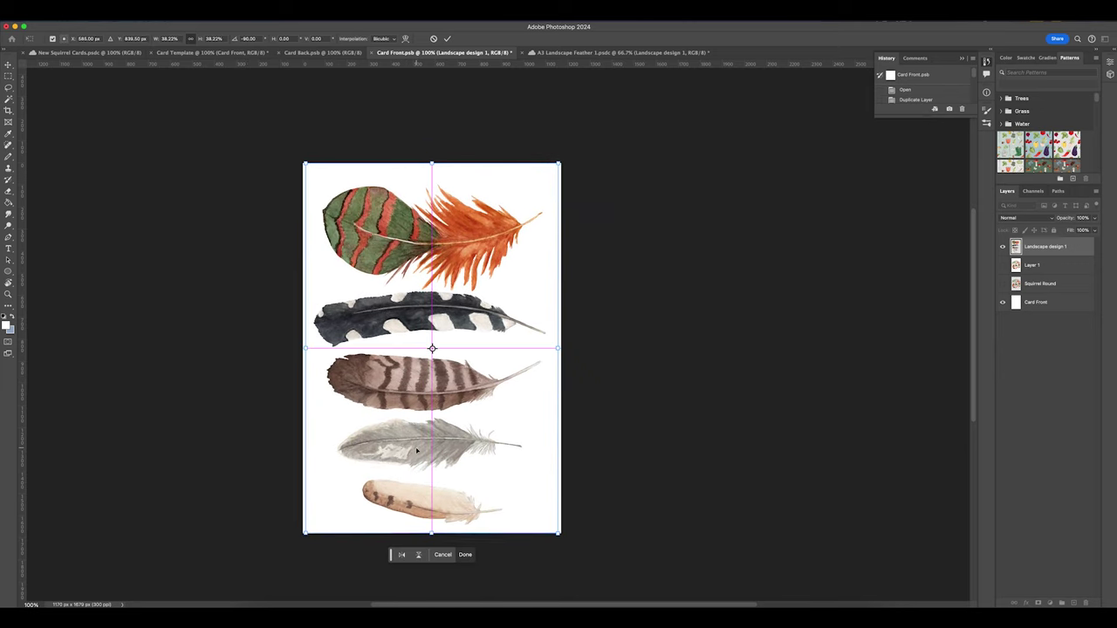
key("Return")
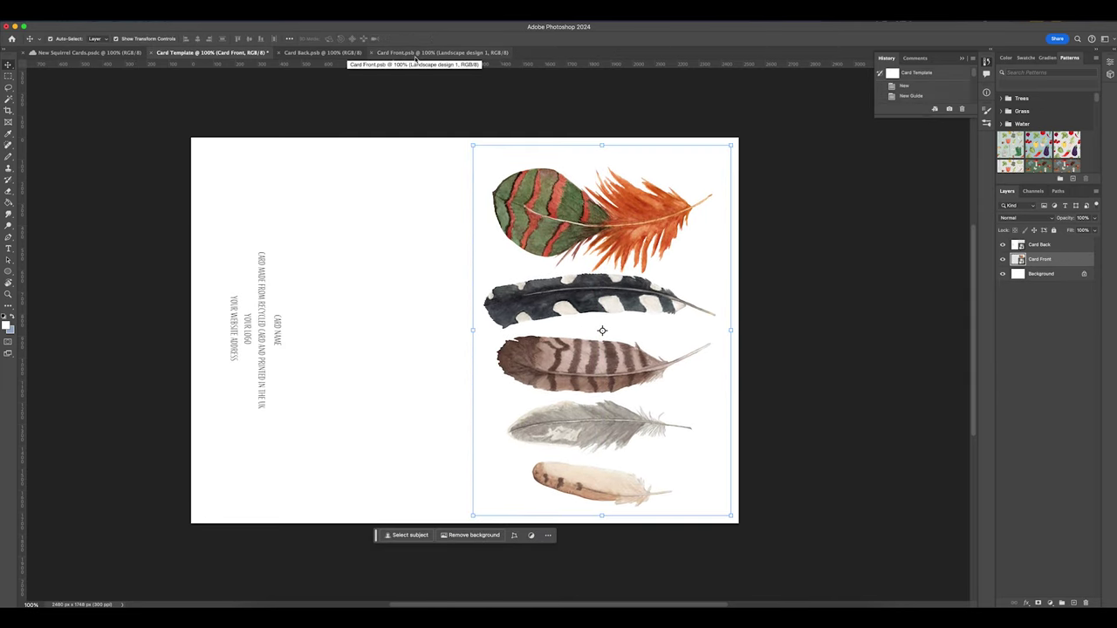
Close the Card Front.psb document and start saving the Card Template document with Save As
left_click(373, 52)
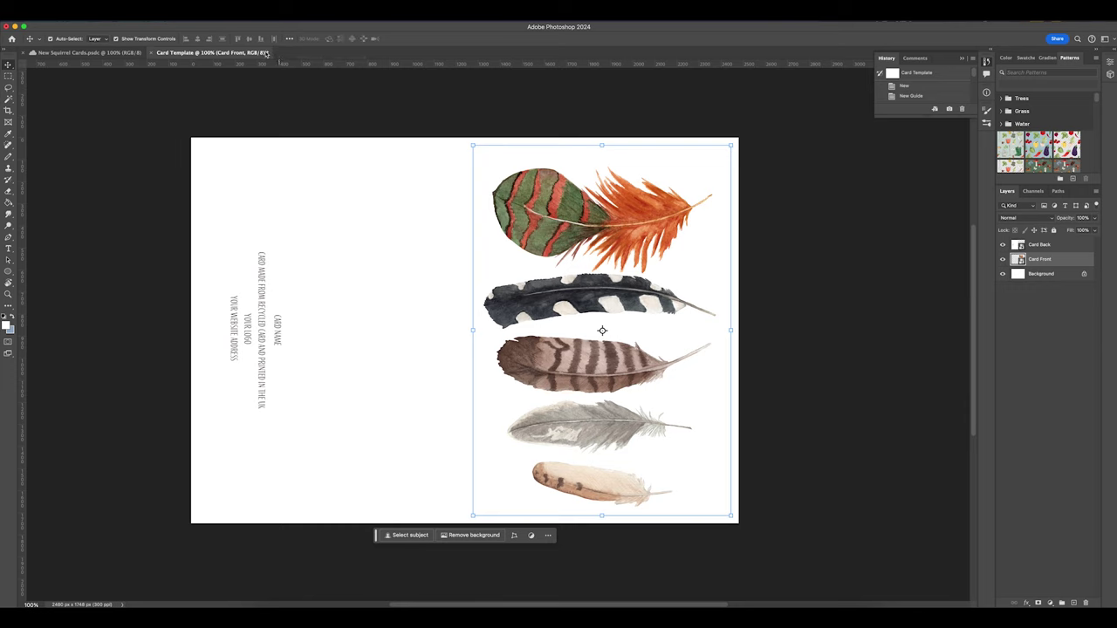
left_click(88, 10)
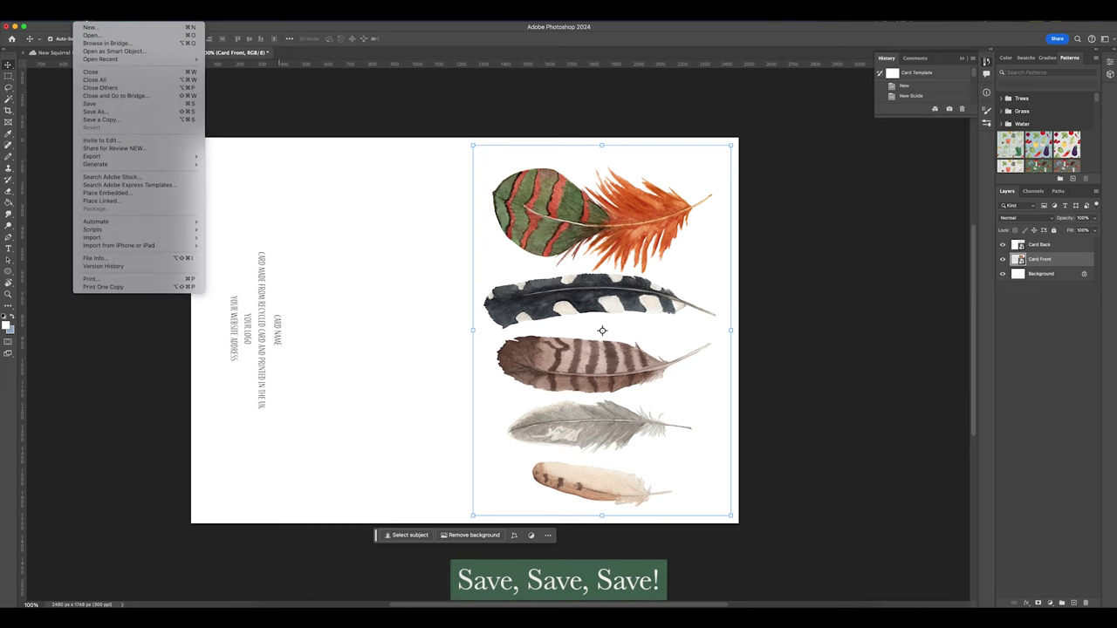
left_click(95, 112)
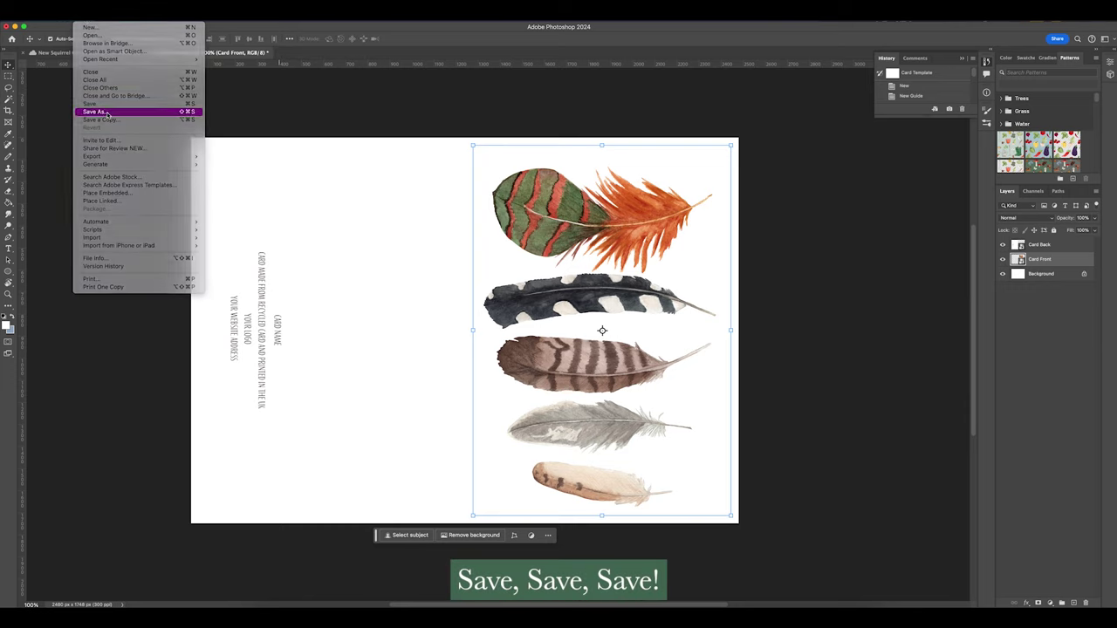